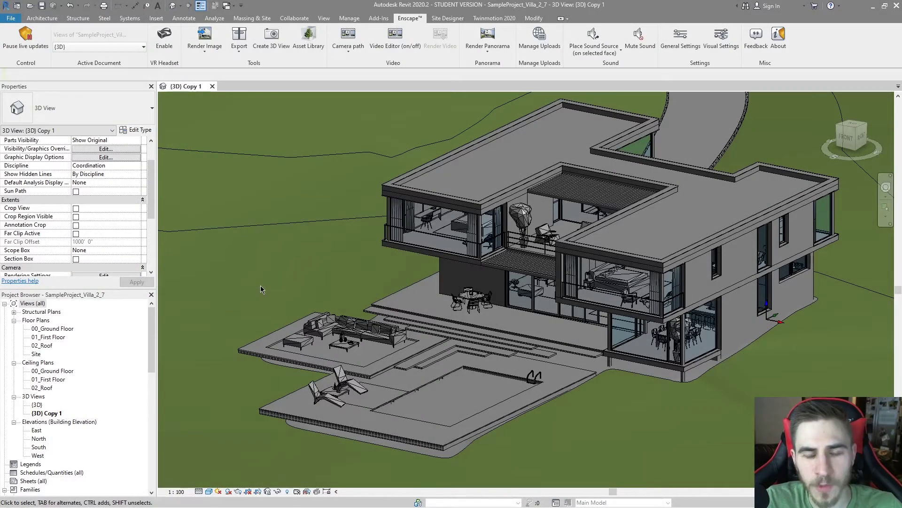
- Toggle the Enscape sound sources between muted and enabled, leaving the sound muted
left_click(639, 37)
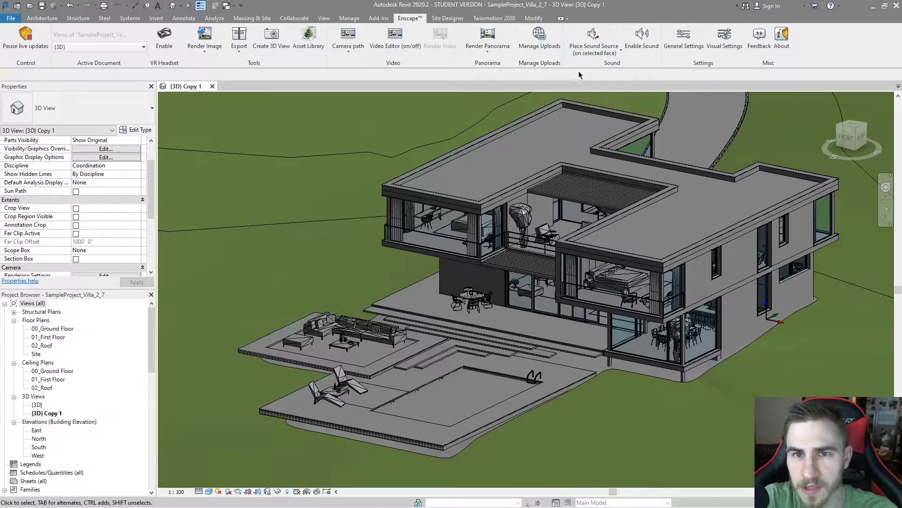
left_click(595, 50)
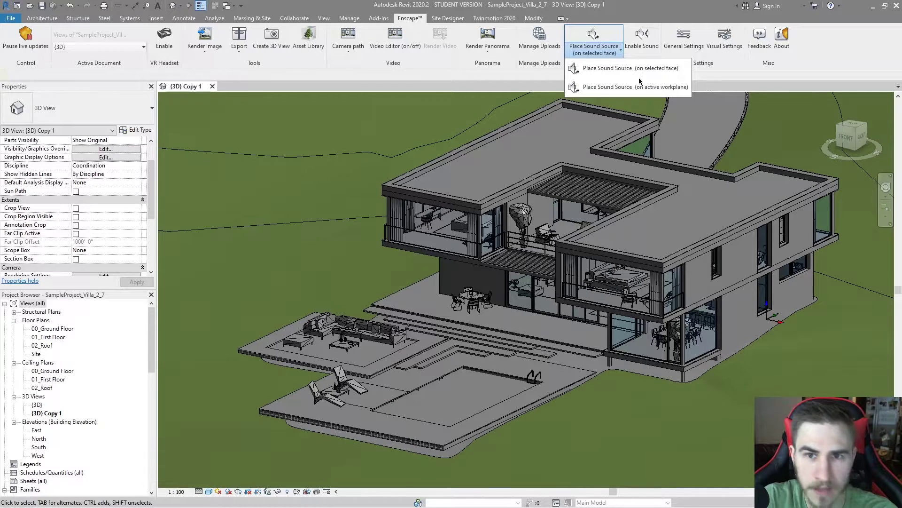
left_click(520, 81)
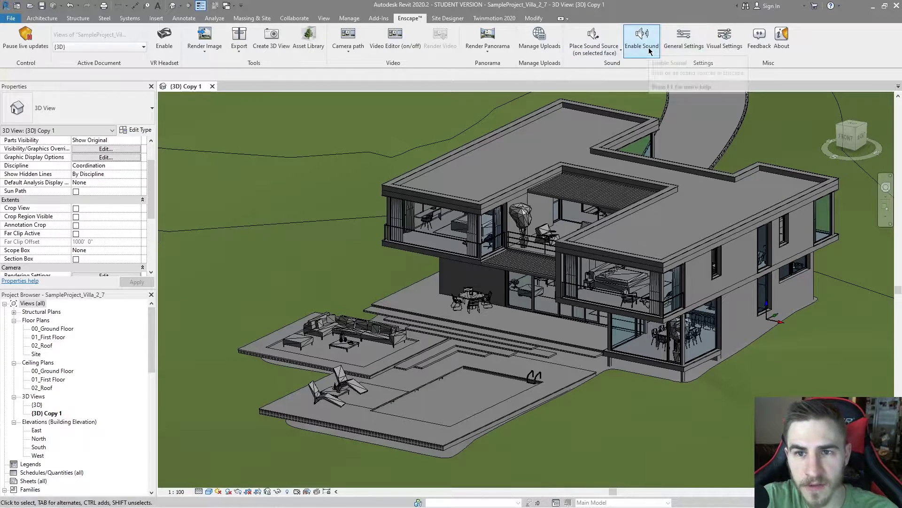
left_click(640, 47)
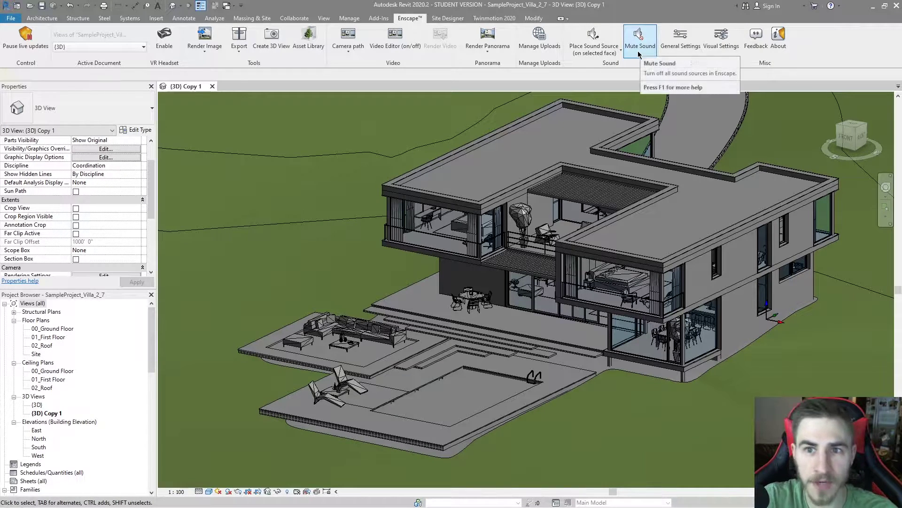
left_click(640, 34)
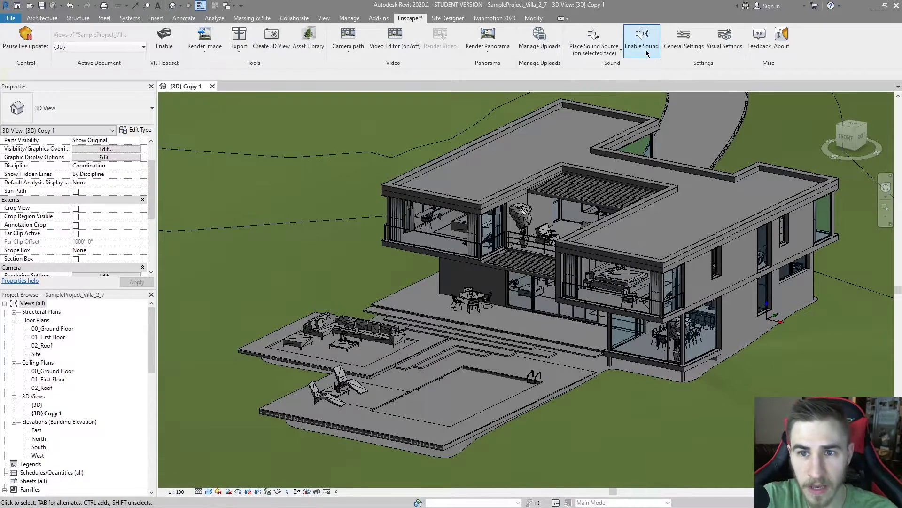
left_click(646, 56)
left_click(646, 58)
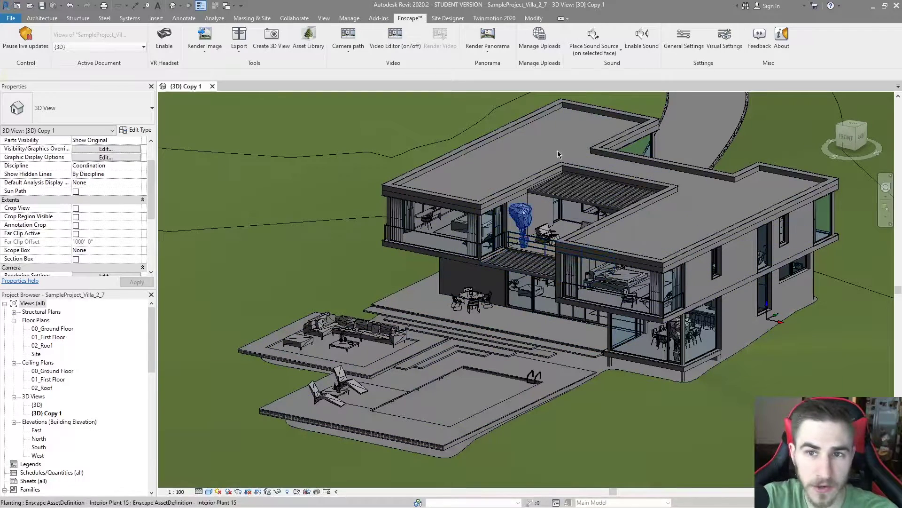
- Place a sound source on the terrace floor face near the glass doors, using the restaurant_crowd sound file
left_click(594, 50)
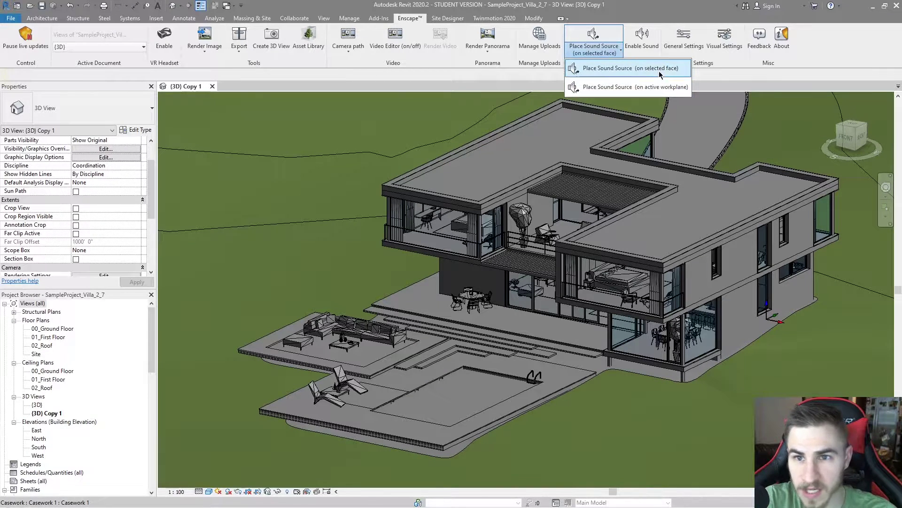
left_click(645, 70)
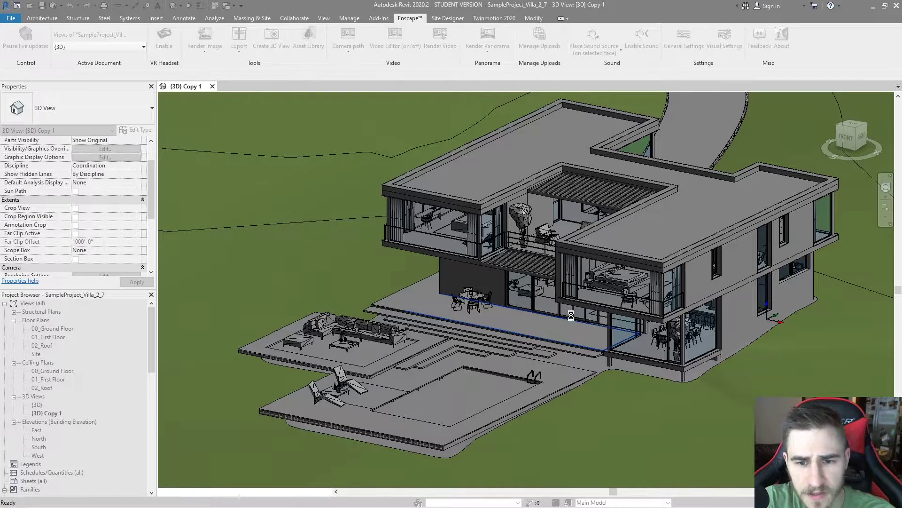
left_click(623, 338)
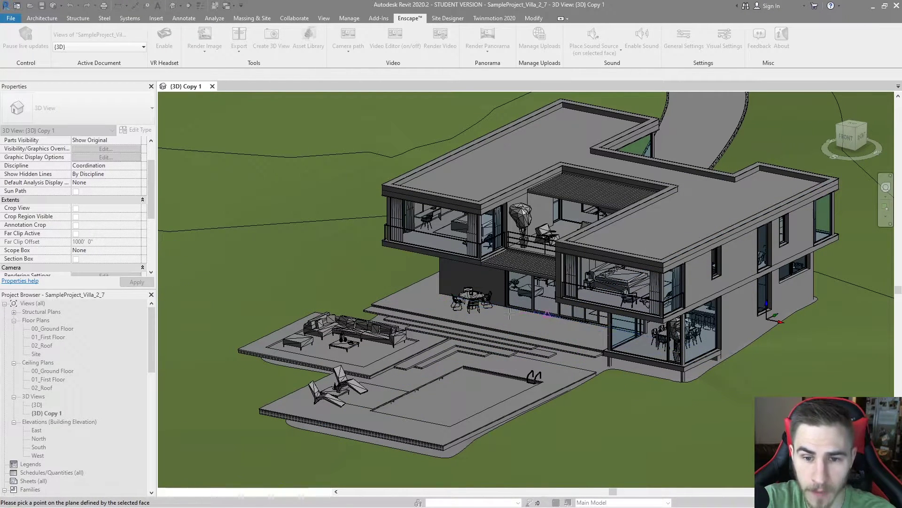
left_click(493, 385)
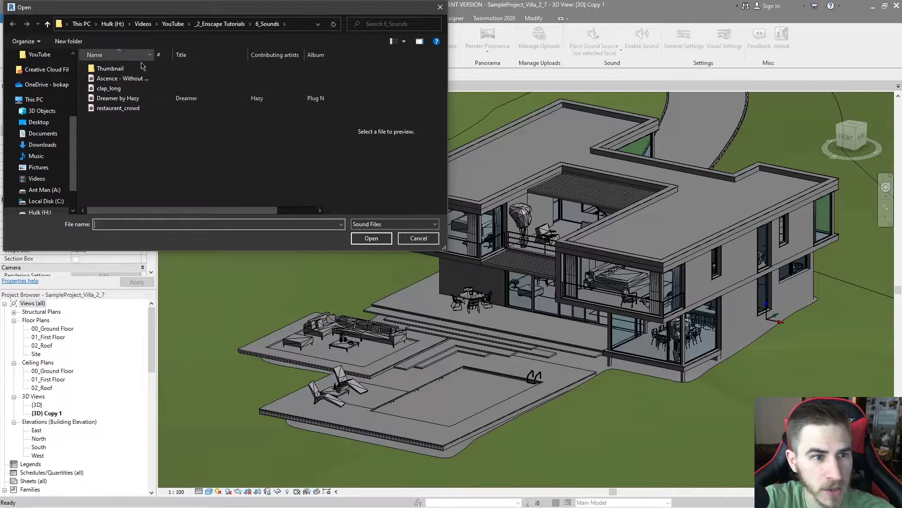
left_click(144, 108)
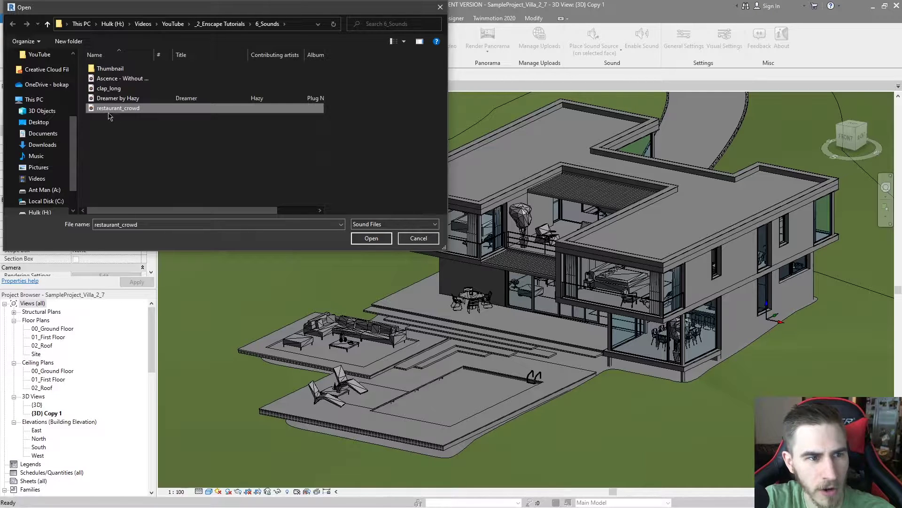
left_click(367, 238)
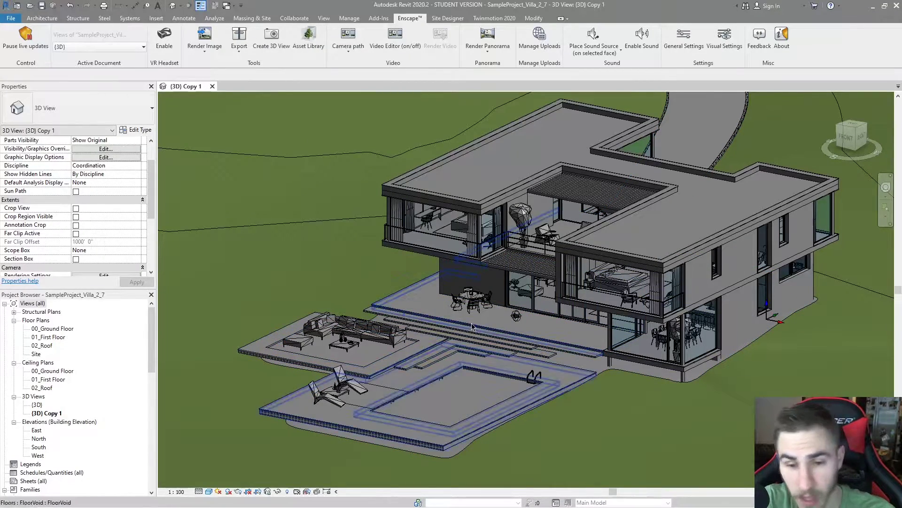
- Select the new sound source on the terrace and bring it into close view
left_click(516, 318)
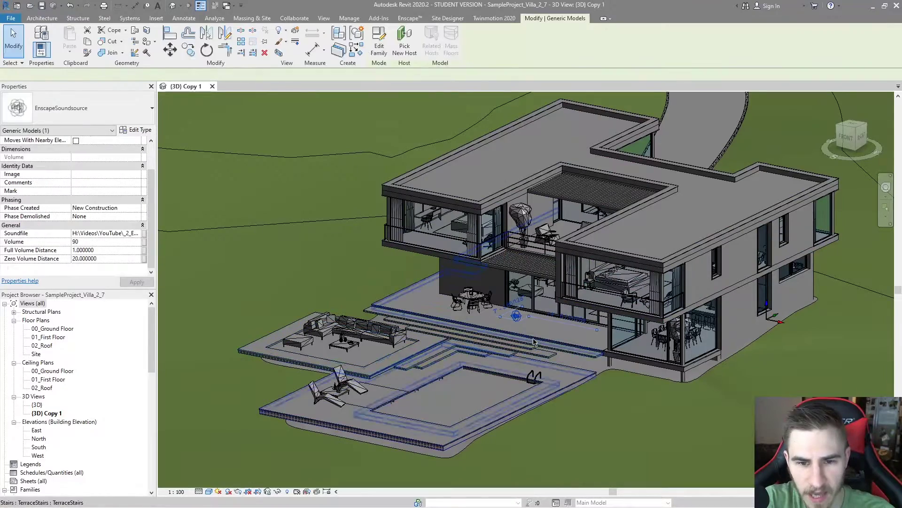
scroll(516, 318, "up", 5)
scroll(506, 312, "up", 4)
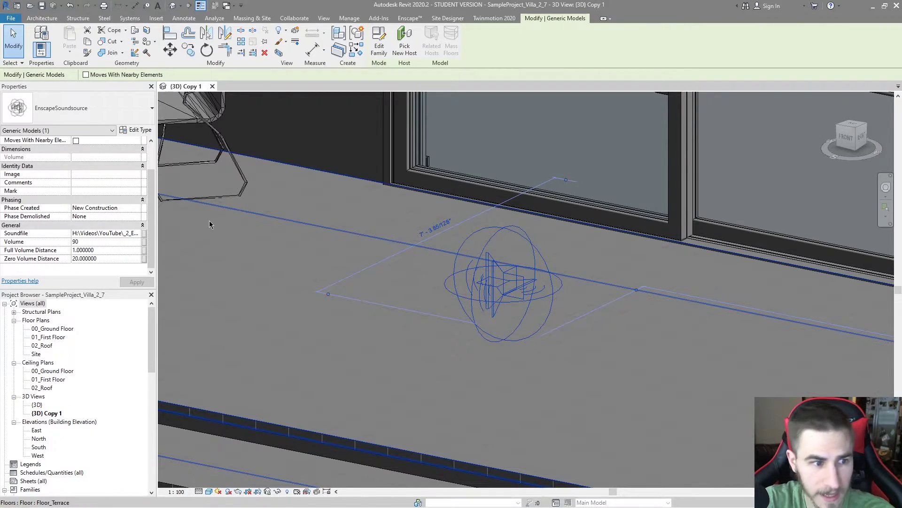
- Set the sound source's Volume to 50 and undo the change
left_click(95, 242)
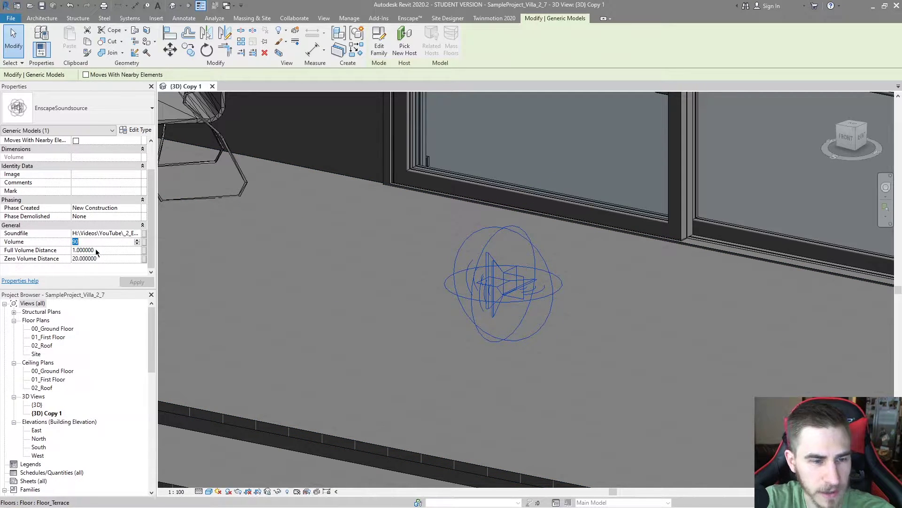
type("50")
key("Return")
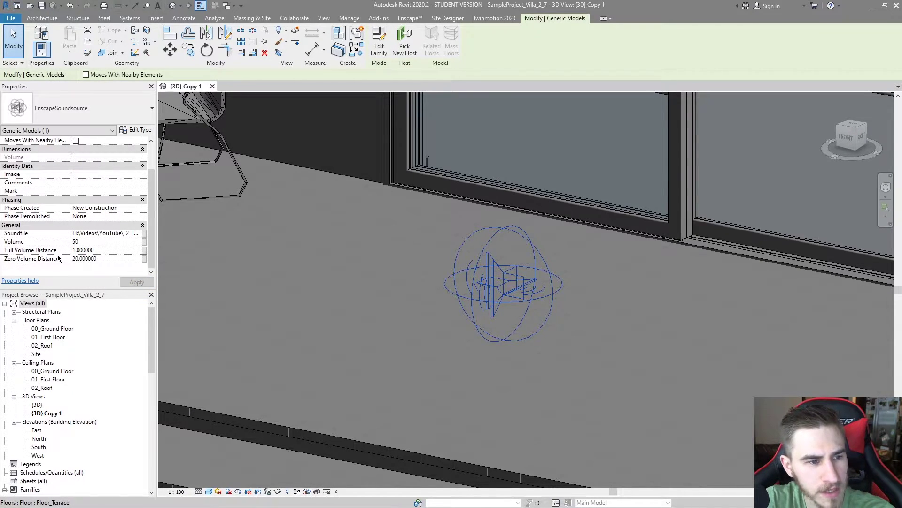
key("ctrl+z")
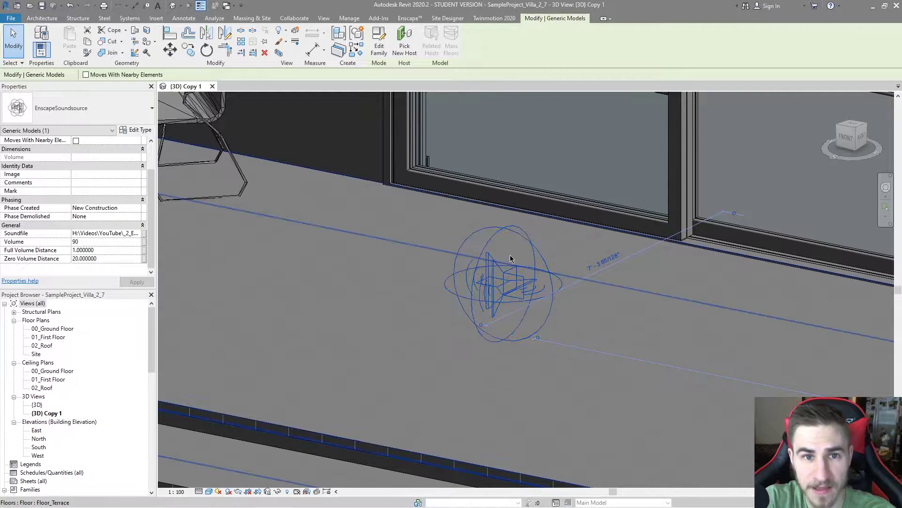
- Examine the sound source's Full Volume Distance and its type properties
left_click(98, 249)
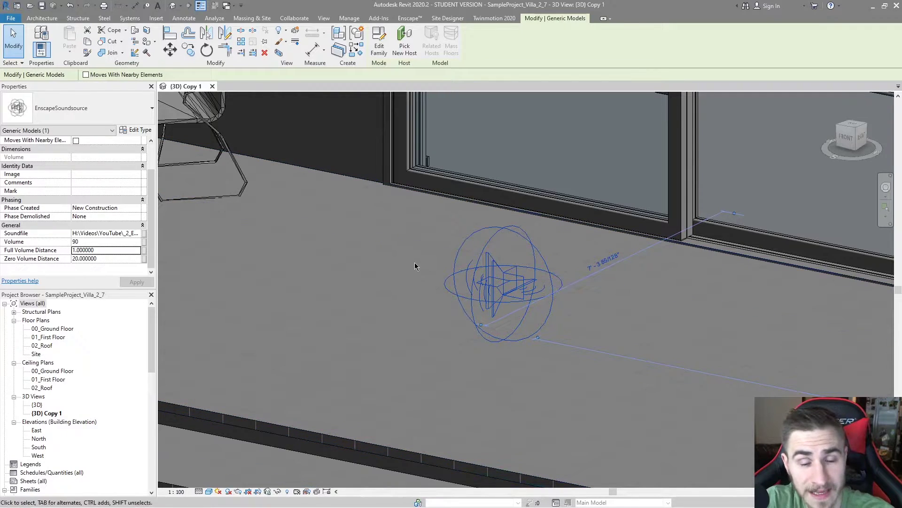
left_click(135, 130)
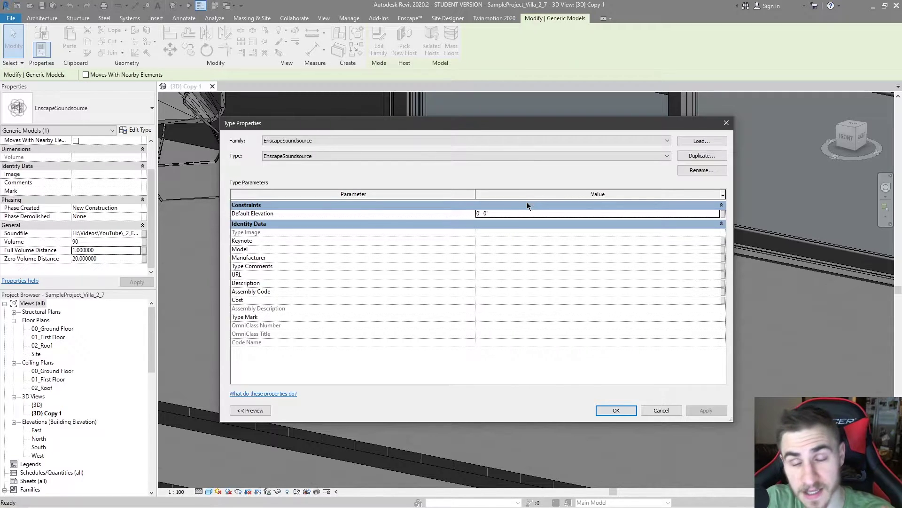
left_click(726, 123)
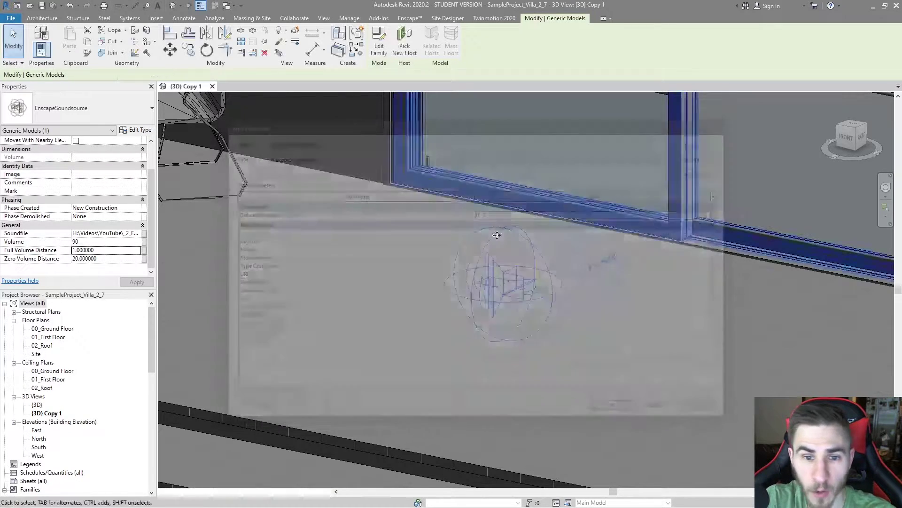
- Raise the sound source above the terrace by setting its Offset from Host to 3'
scroll(511, 262, "down", 2)
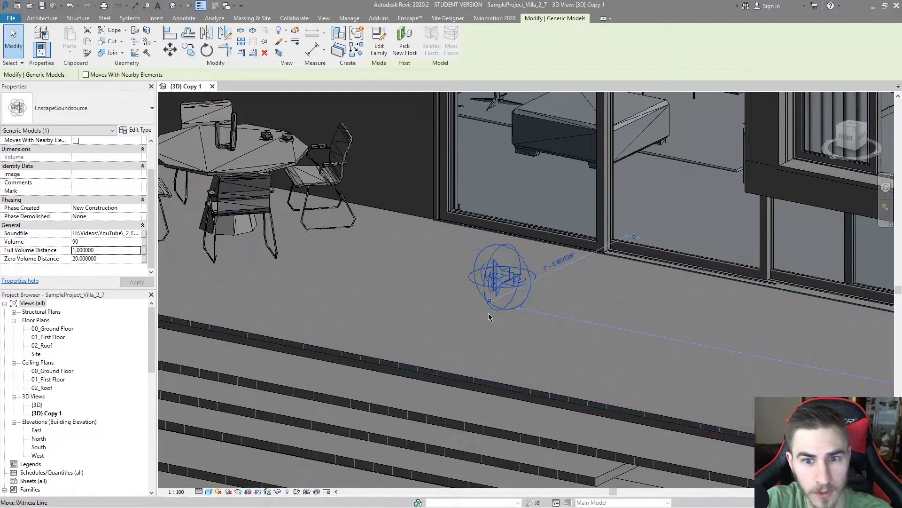
scroll(479, 359, "down", 10)
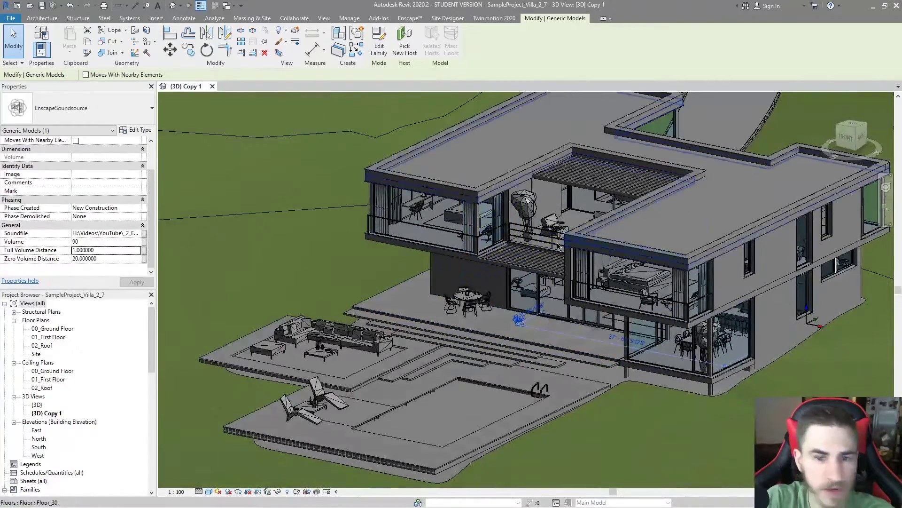
middle_click_drag(504, 338, 496, 343)
scroll(498, 343, "up", 4)
scroll(147, 227, "up", 2)
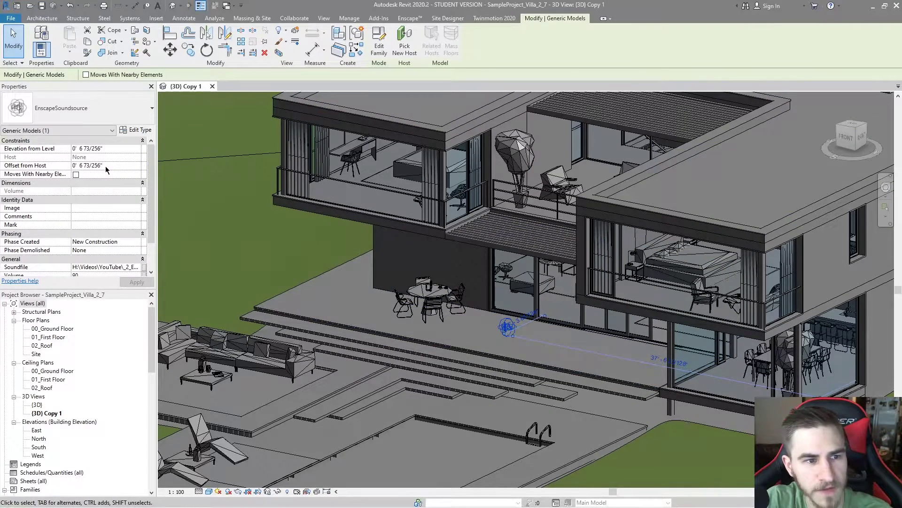
left_click(40, 165)
type("3")
key("Return")
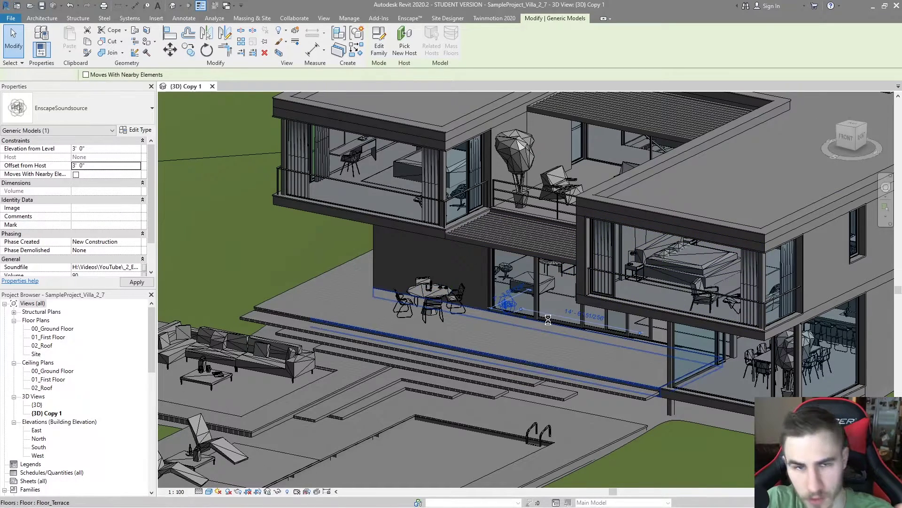
scroll(103, 187, "down", 2)
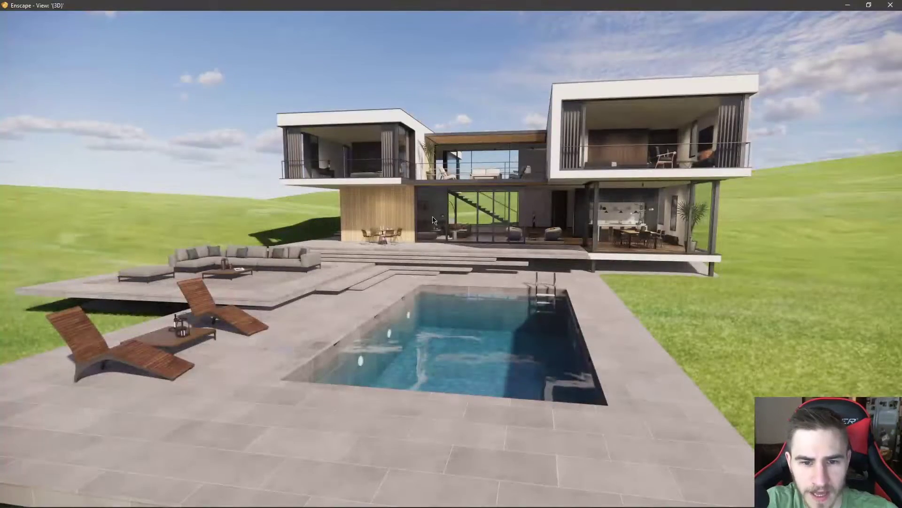
- Switch to the Enscape window and walk past the pool up to the terrace's glass doors to test the sound source
left_click(433, 220)
key("w")
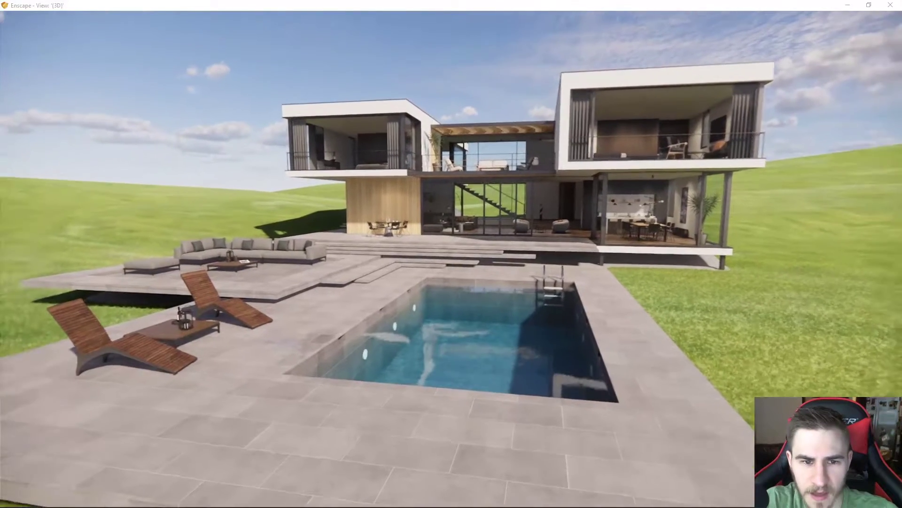
key("w")
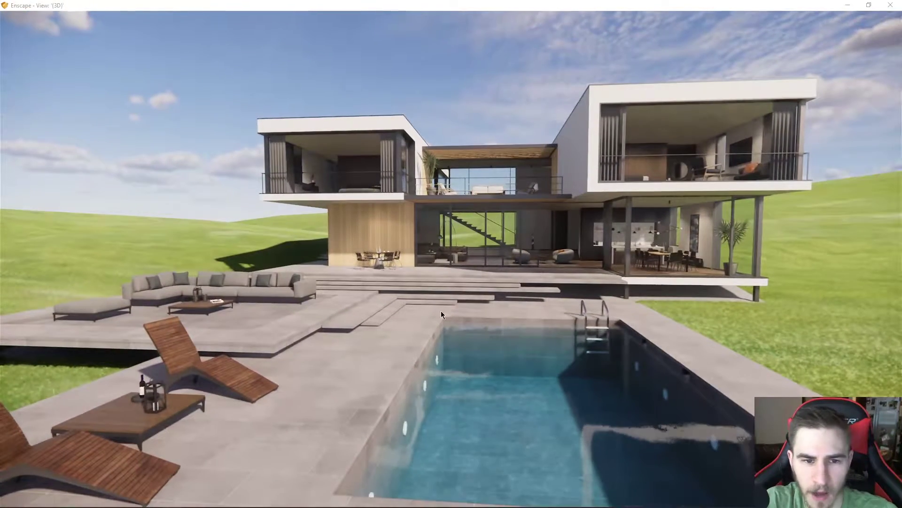
key("w")
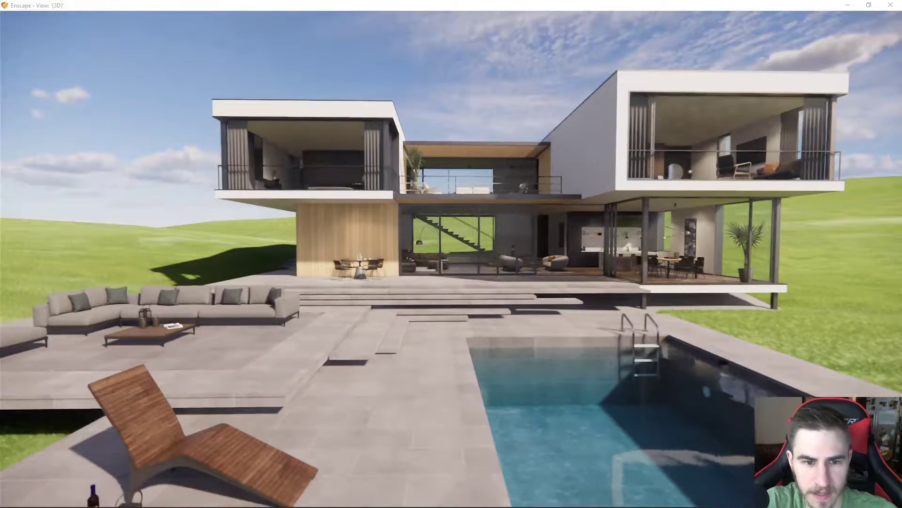
key("w")
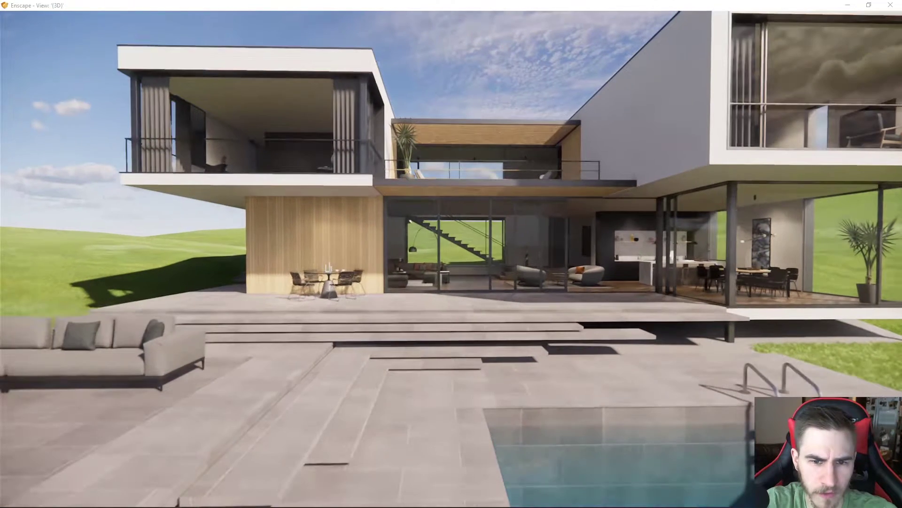
key("w")
key("w")
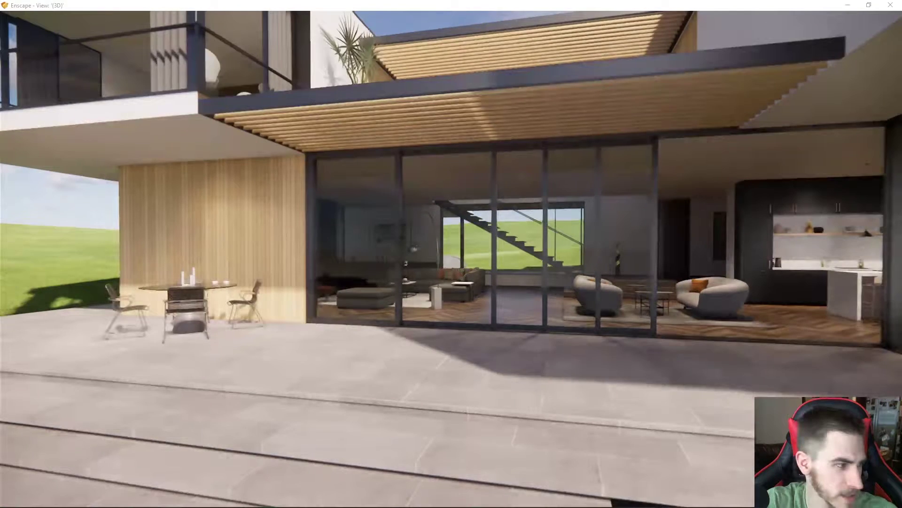
key("w")
key("s")
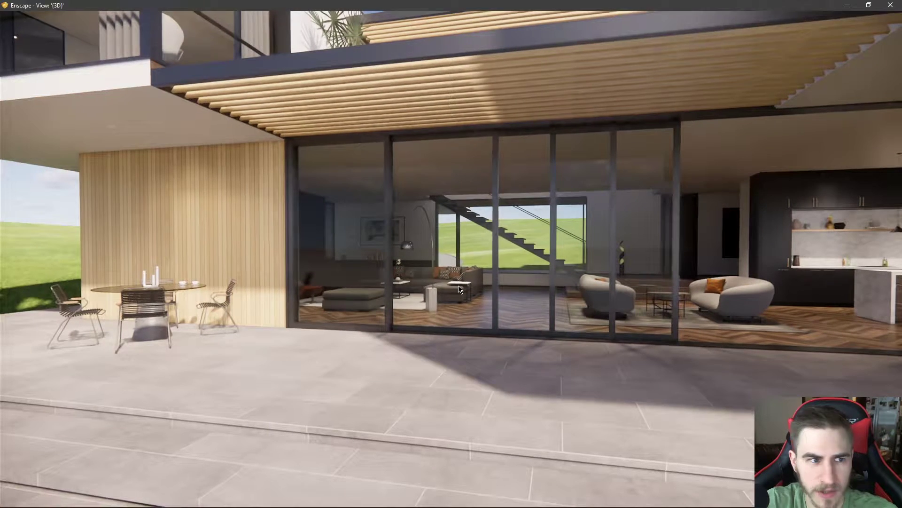
- Switch back to Revit and deselect the sound source
key("alt+Tab")
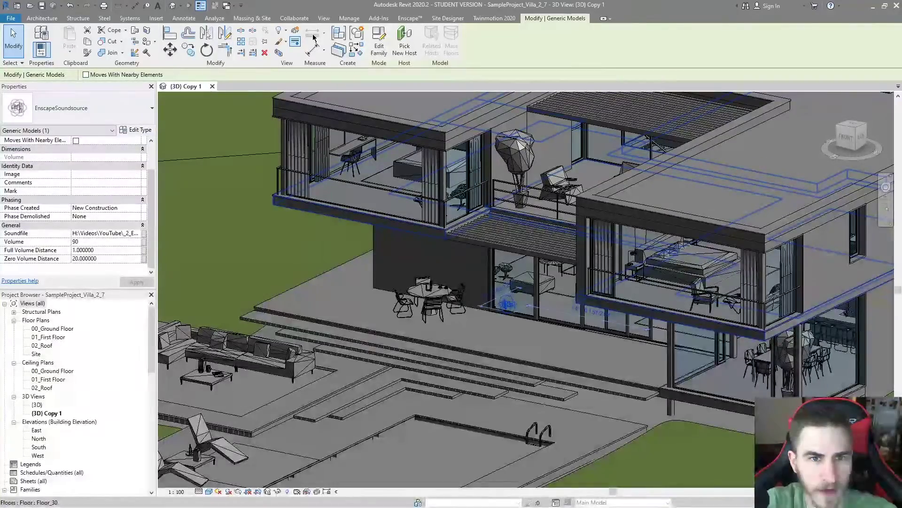
left_click(349, 18)
key("Escape")
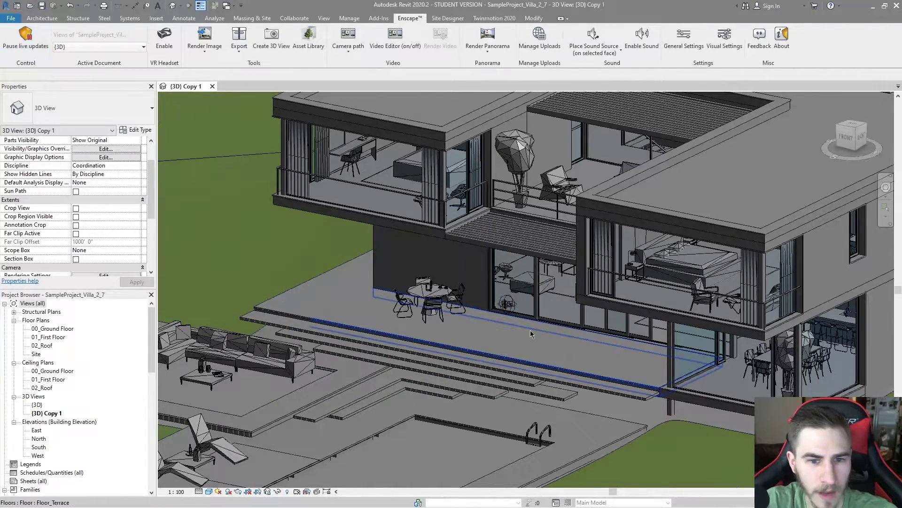
- Switch to Enscape, back away from the terrace past the pool to test the sound source's range, and return to Revit
key("alt+Tab")
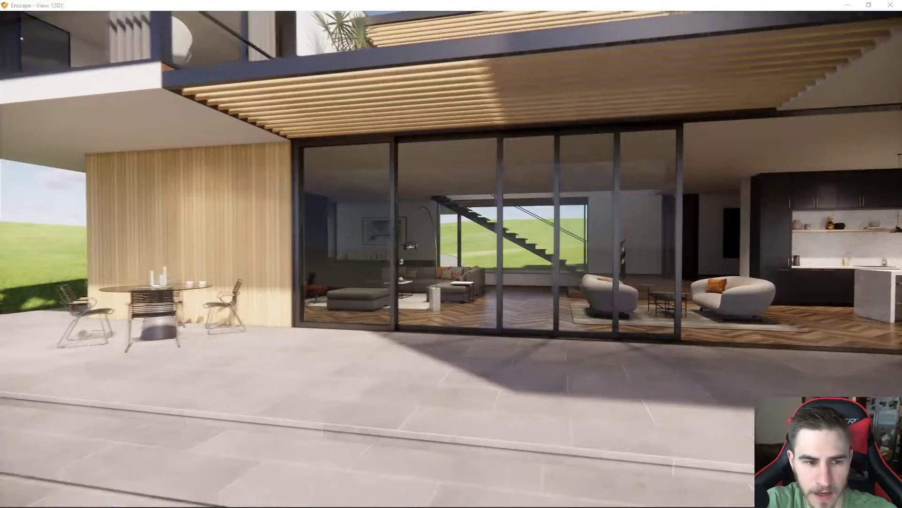
key("s")
left_click_drag(471, 344, 357, 345)
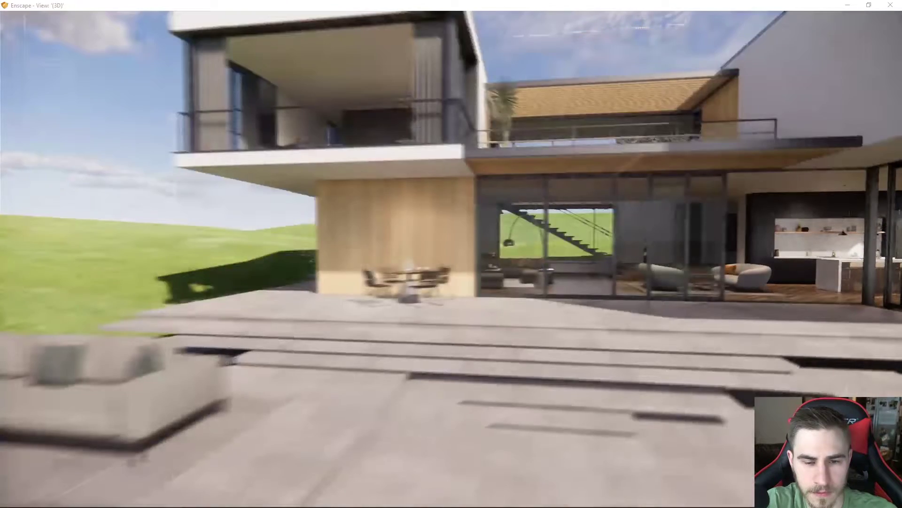
key("s")
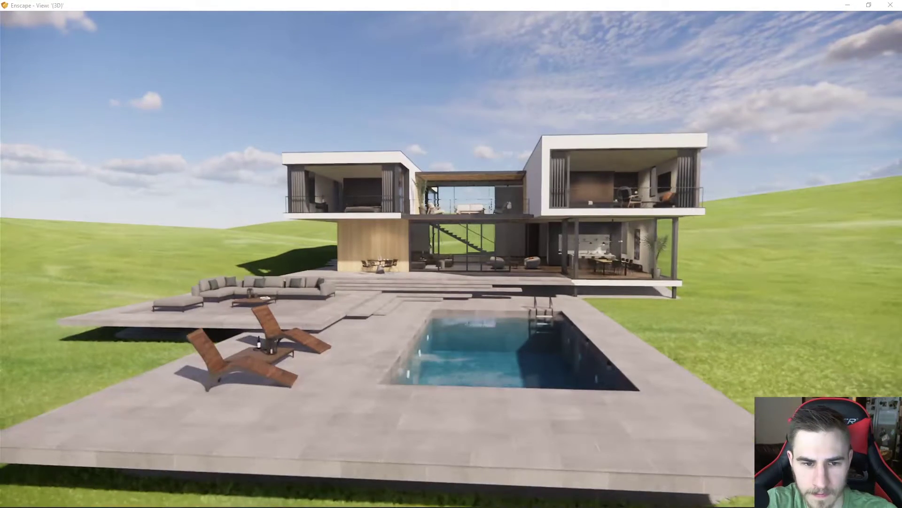
key("w")
key("alt+Tab")
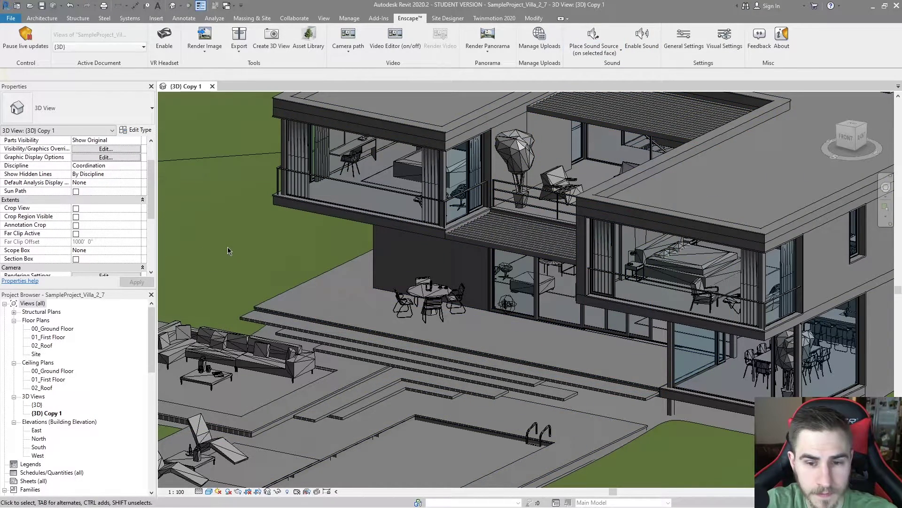
- Walk from the pool up to the terrace's glass doors and back out in the Enscape window to compare the sound
scroll(238, 246, "down", 3)
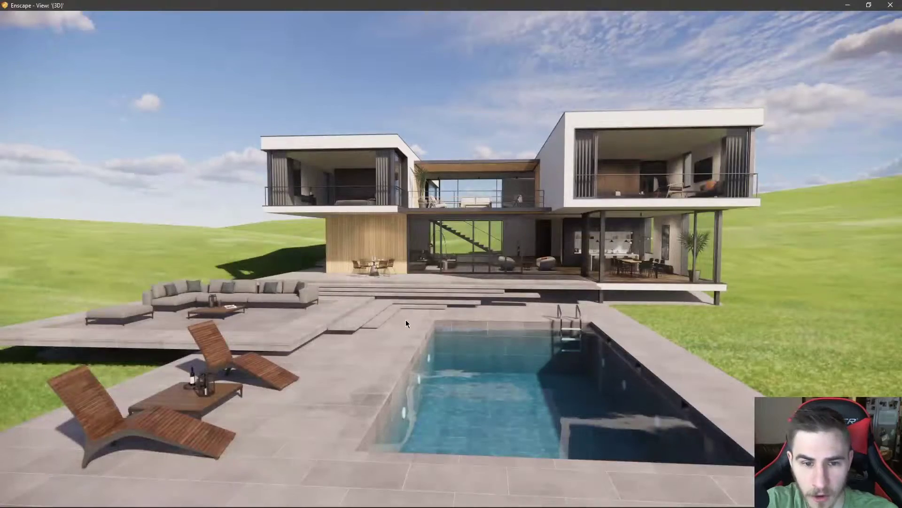
left_click_drag(405, 320, 469, 274)
scroll(469, 274, "up", 5)
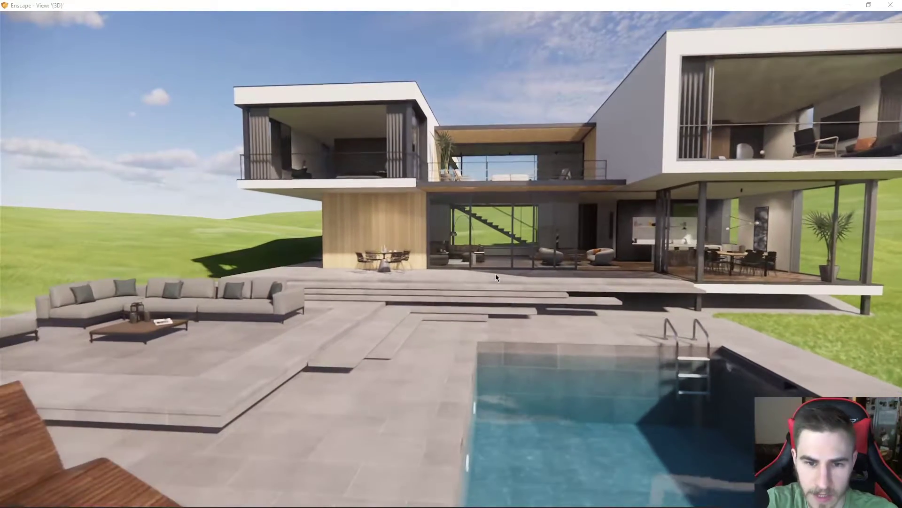
scroll(494, 277, "up", 5)
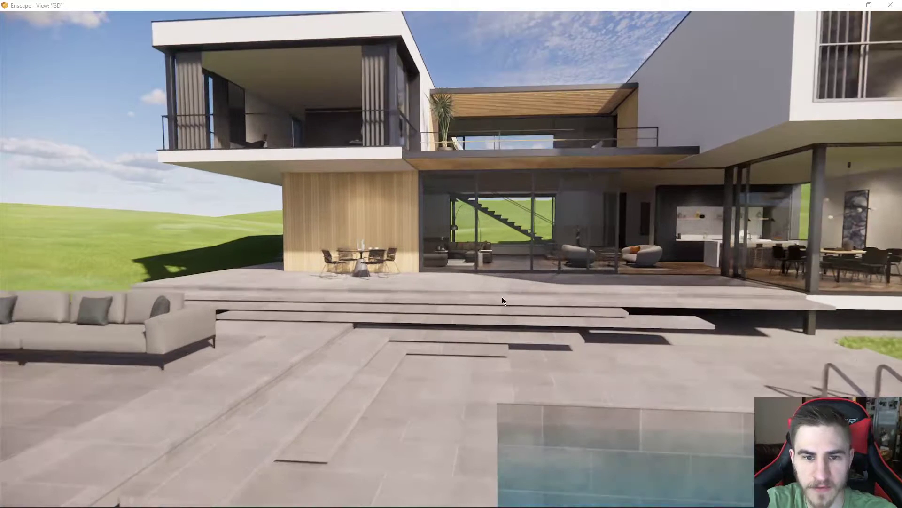
scroll(472, 307, "up", 5)
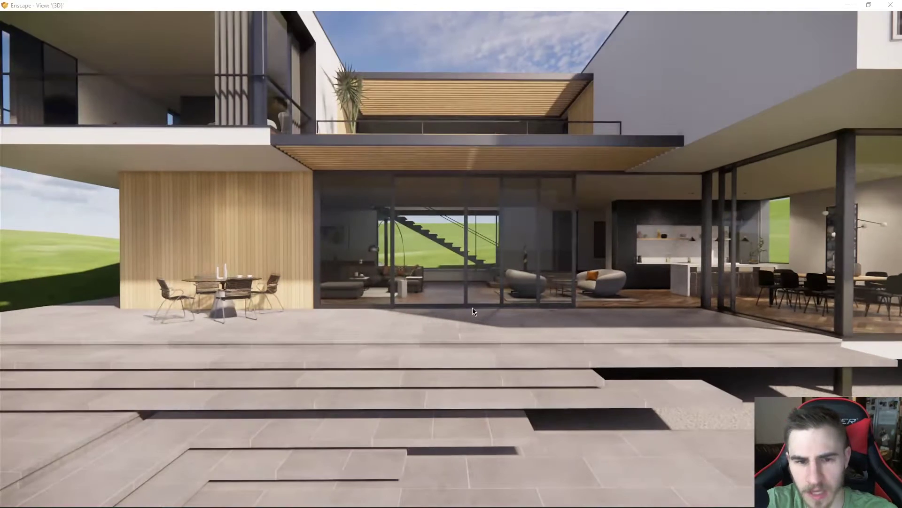
scroll(472, 308, "up", 5)
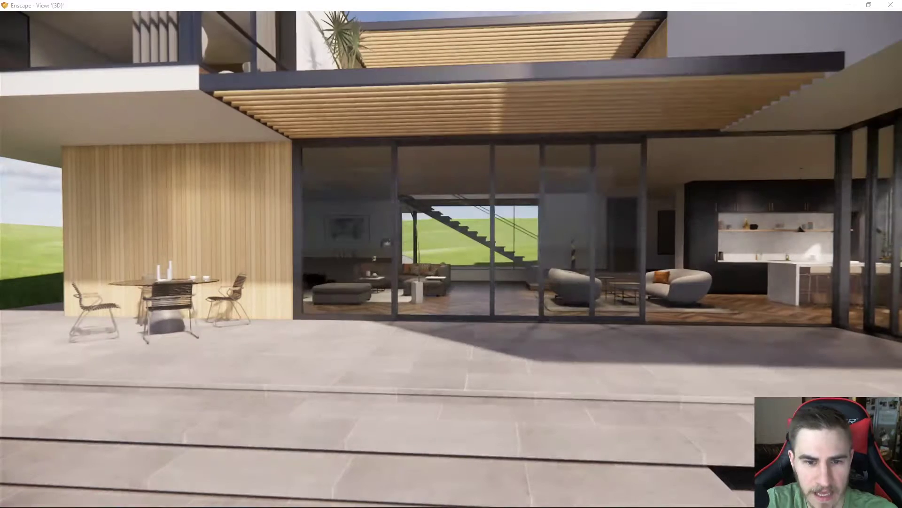
scroll(472, 307, "up", 5)
scroll(452, 254, "down", 5)
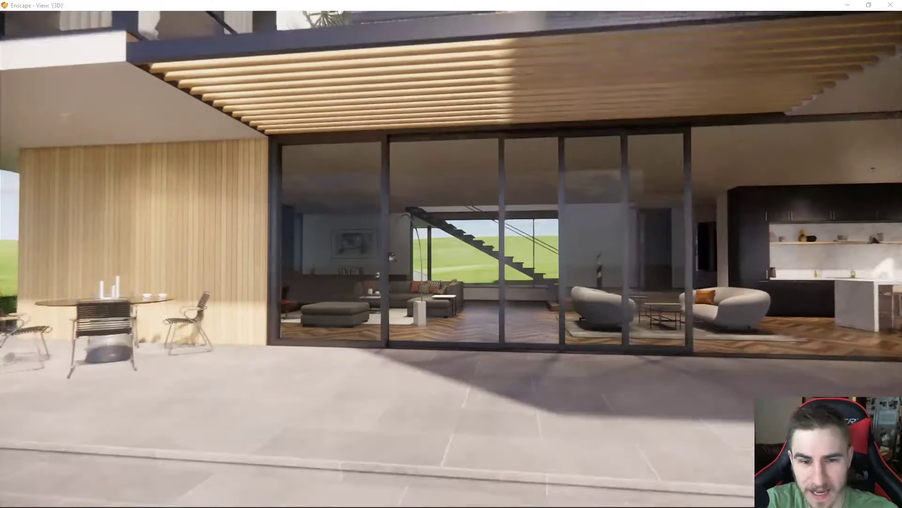
scroll(451, 253, "down", 5)
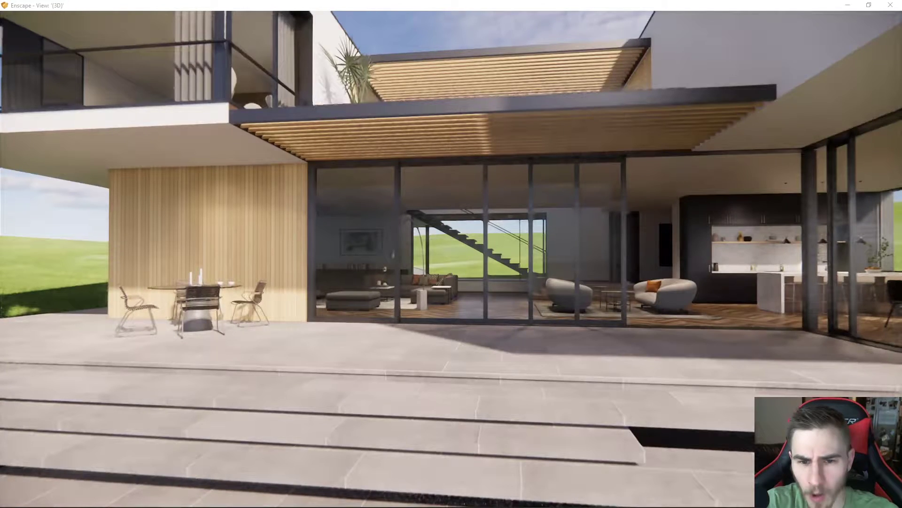
scroll(451, 254, "down", 5)
scroll(451, 253, "down", 5)
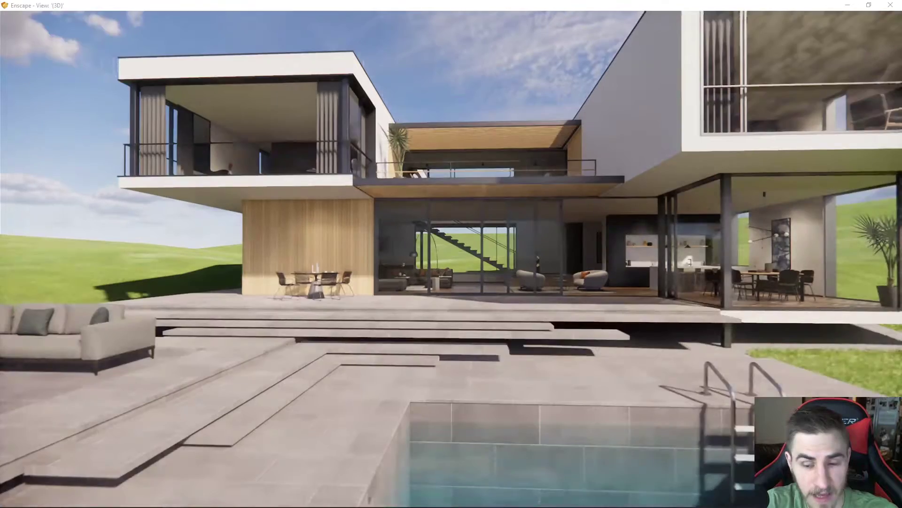
- Enable Enscape's sound playback in Revit and switch to the Enscape window
scroll(468, 308, "down", 3)
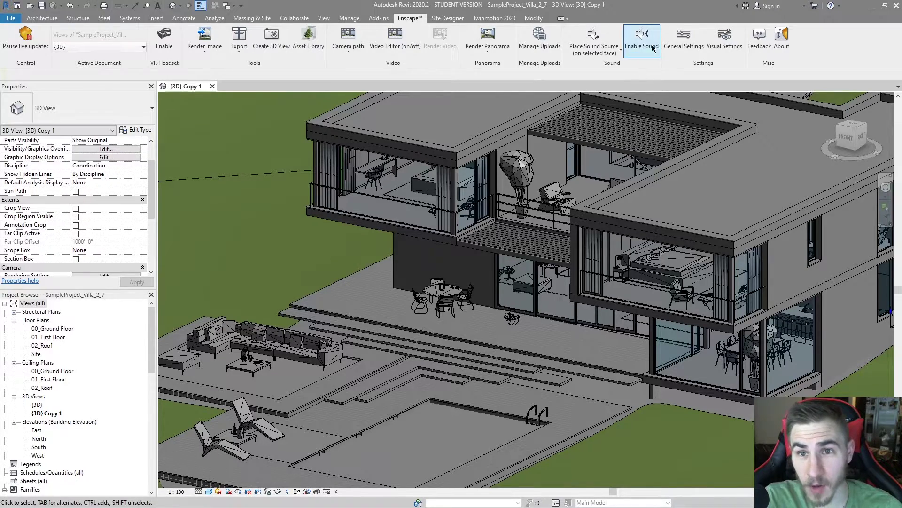
left_click(651, 47)
key("alt+Tab")
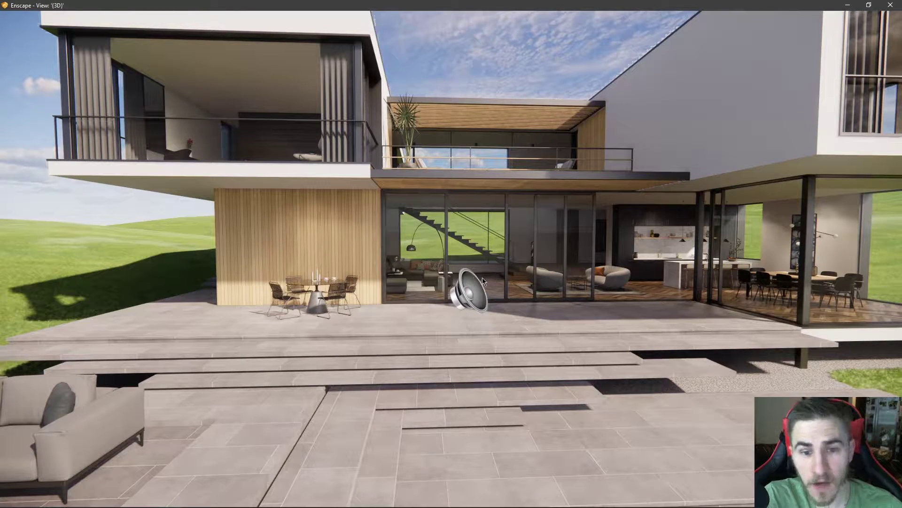
- Move sideways in front of the terrace and walk up to the speaker marker to test the sound direction and volume
key("a")
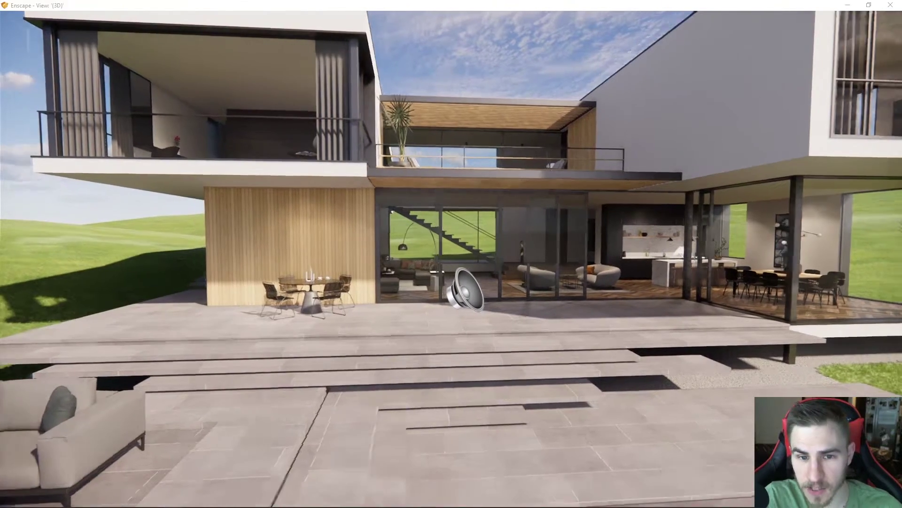
key("d")
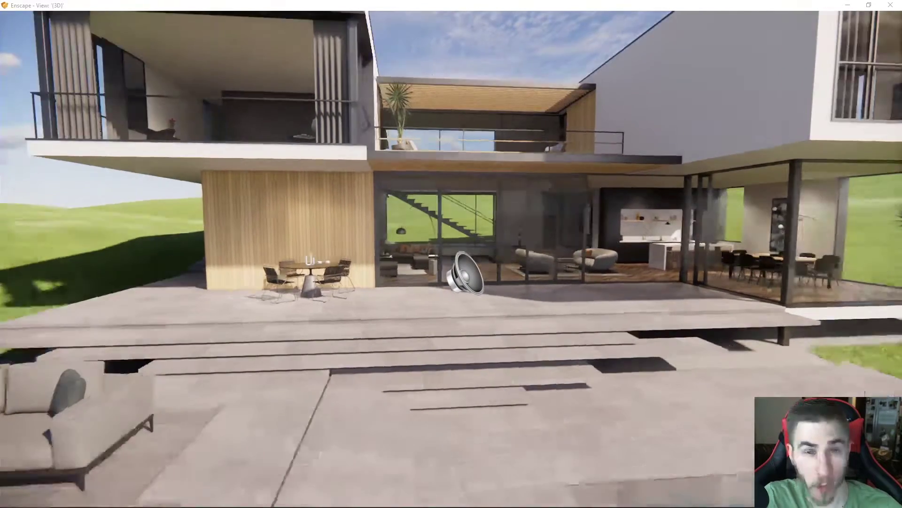
key("a")
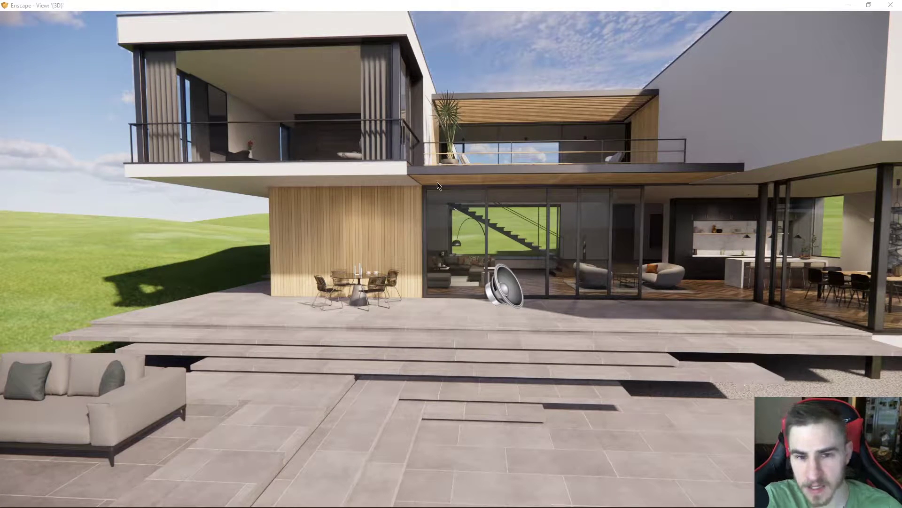
key("w")
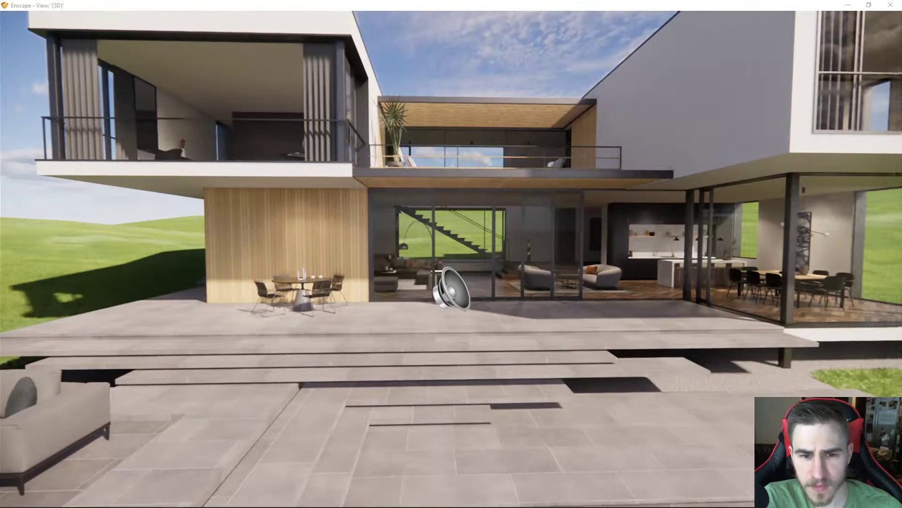
key("w")
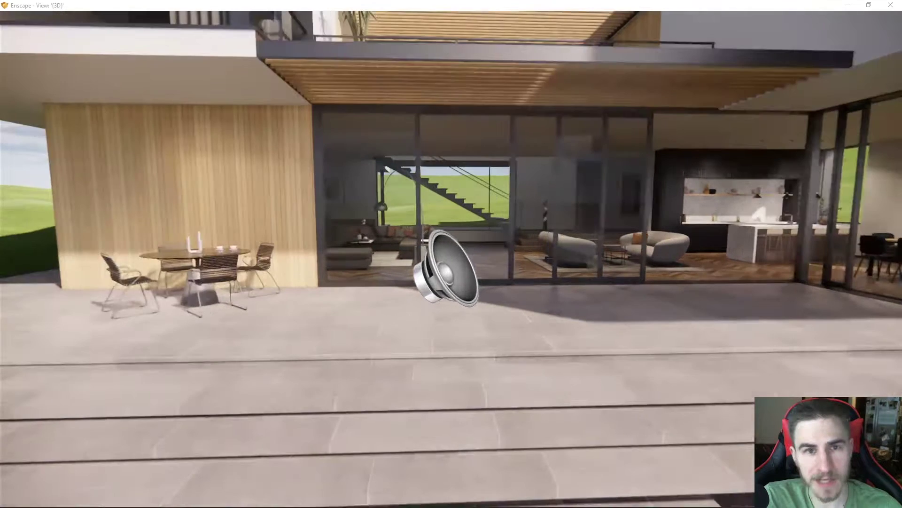
key("w")
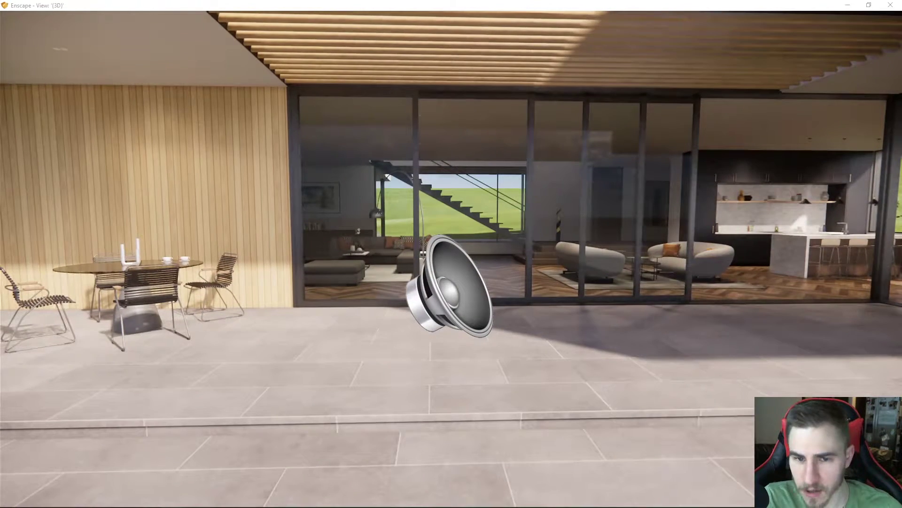
- Step back and forth near the speaker marker and retreat beyond the pool to test how the sound fades
key("s")
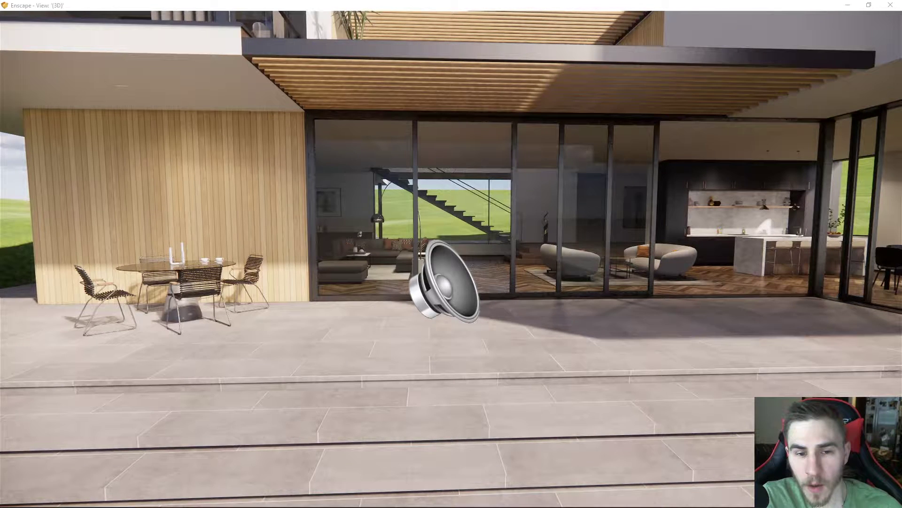
key("w")
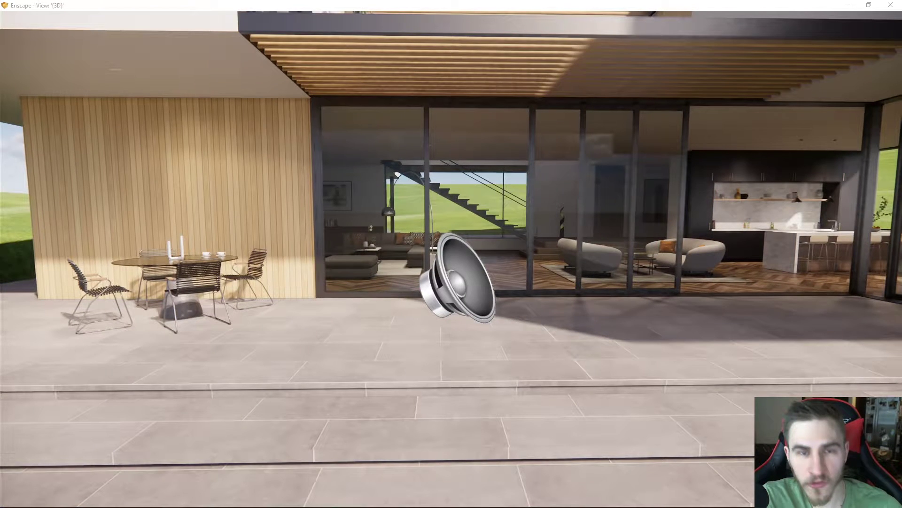
key("s")
key("s")
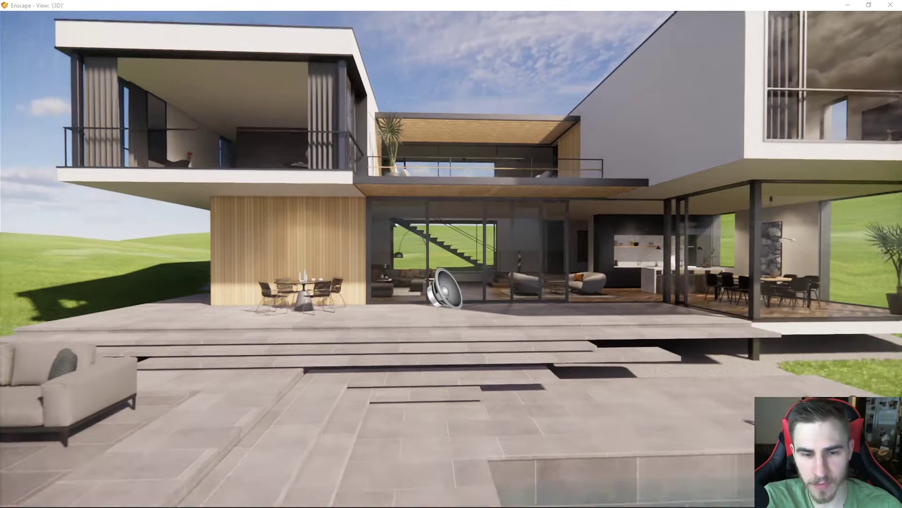
key("s")
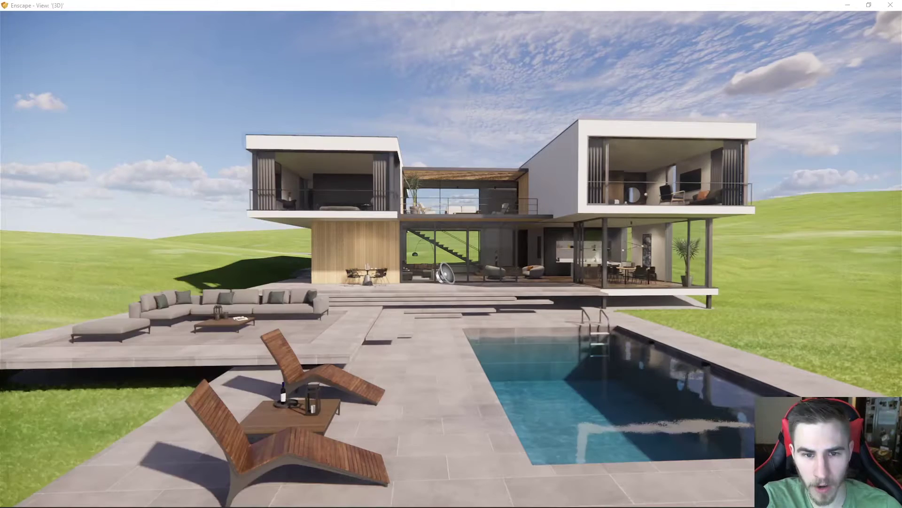
key("w")
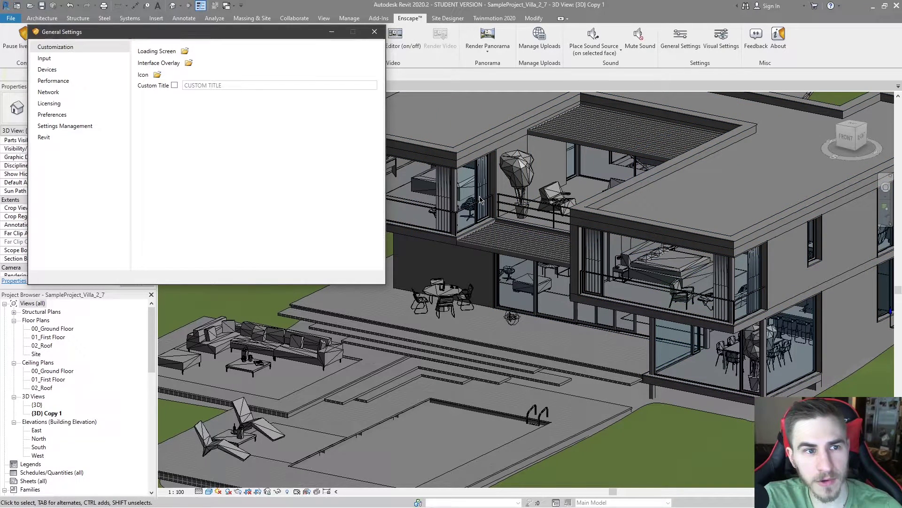
- Turn off Show Sound Sources in the General Settings preferences, check the walkthrough, and turn the option on again
left_click(52, 114)
left_click(142, 49)
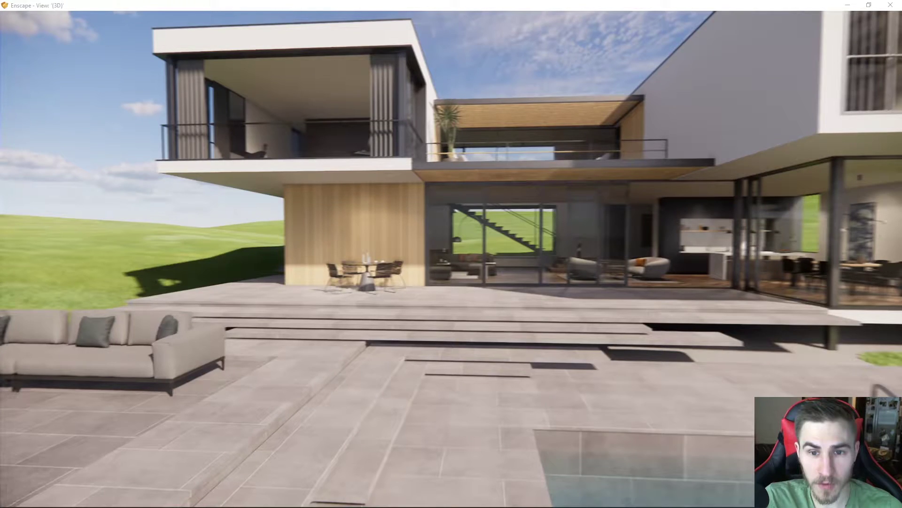
key("w")
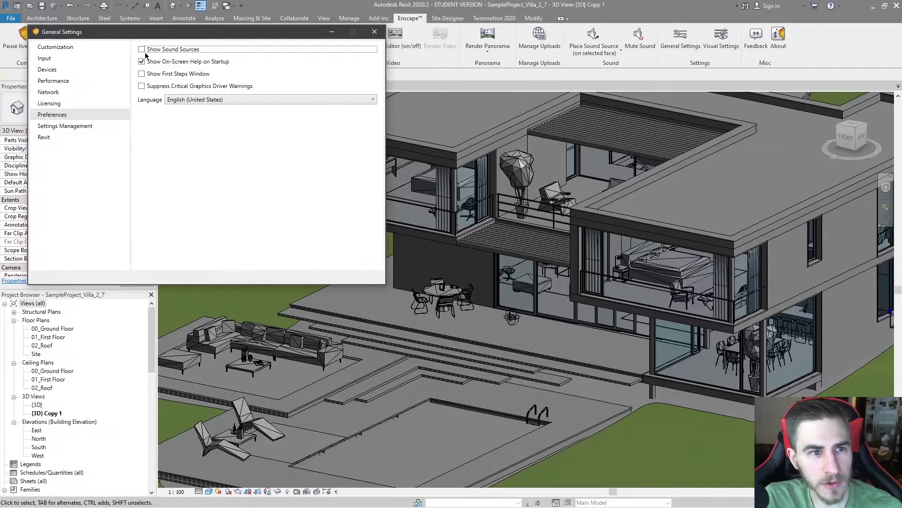
left_click(142, 49)
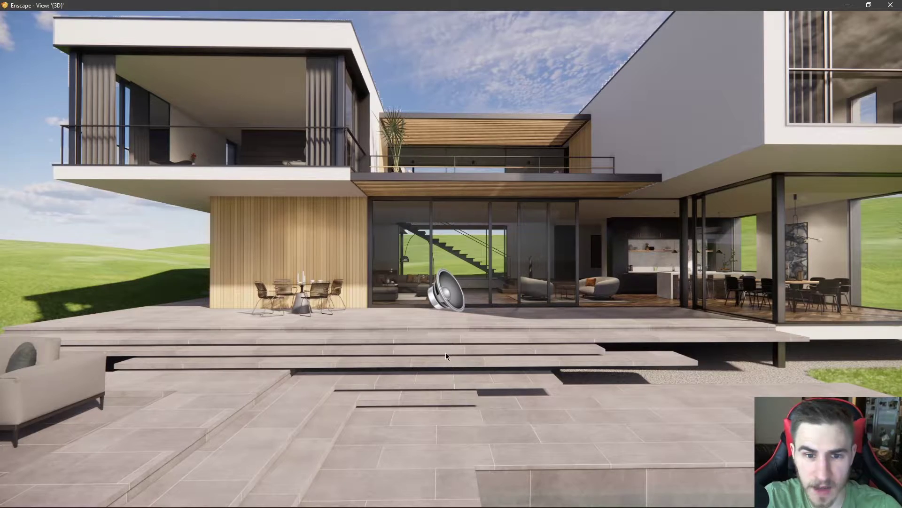
- Return from the Enscape window to Revit and mute the Enscape sound
scroll(446, 353, "down", 2)
key("alt+Tab")
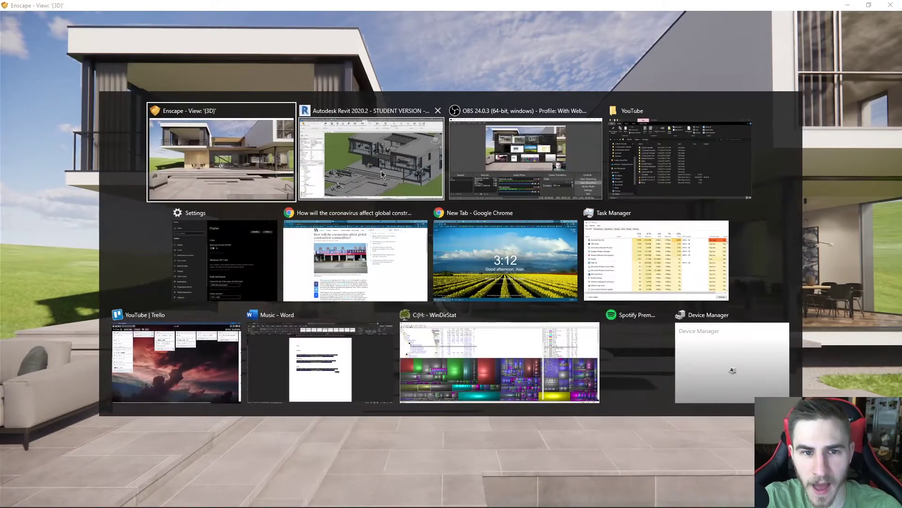
left_click(382, 171)
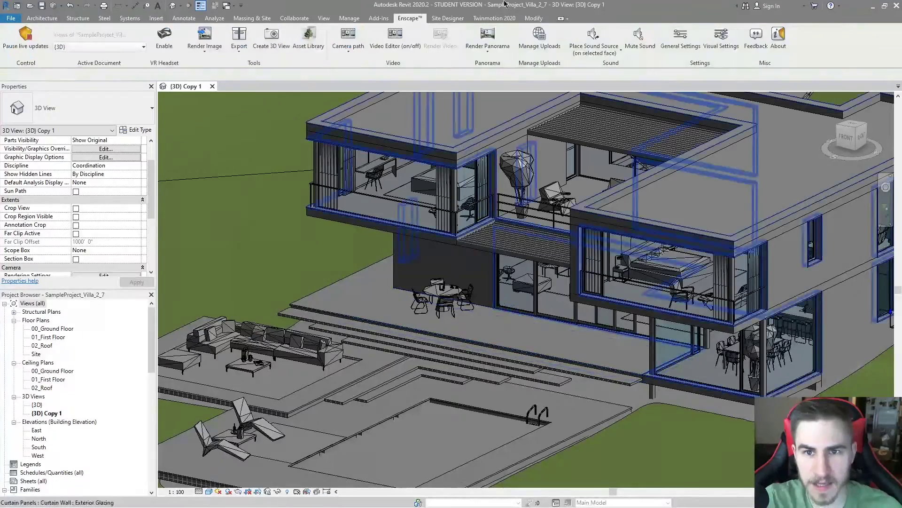
left_click(650, 46)
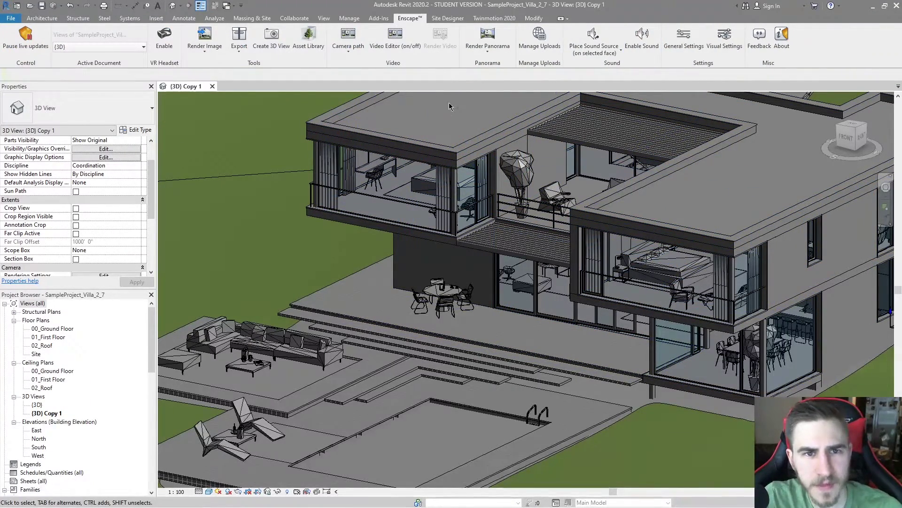
- Place a sound source on the terrace floor in front of the glass doors, using the Dreamer by Hazy sound file
left_click(589, 53)
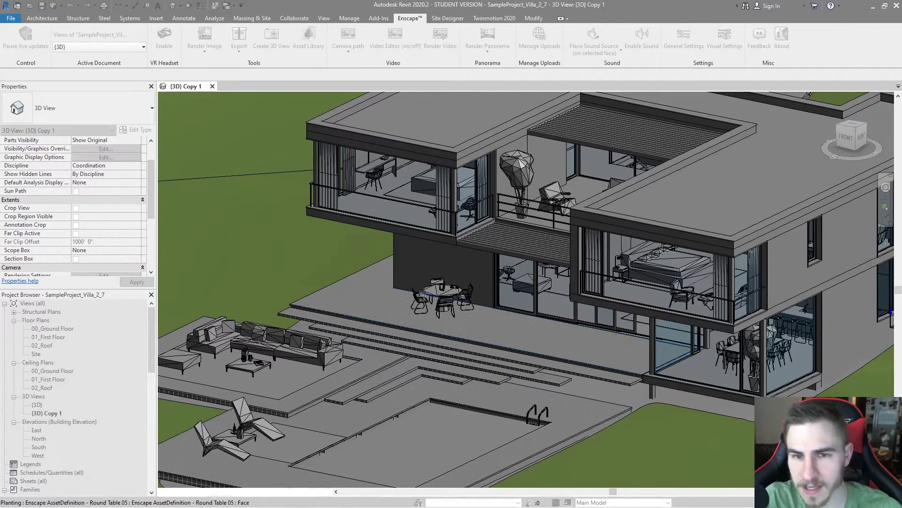
scroll(442, 333, "down", 3)
scroll(470, 334, "up", 5)
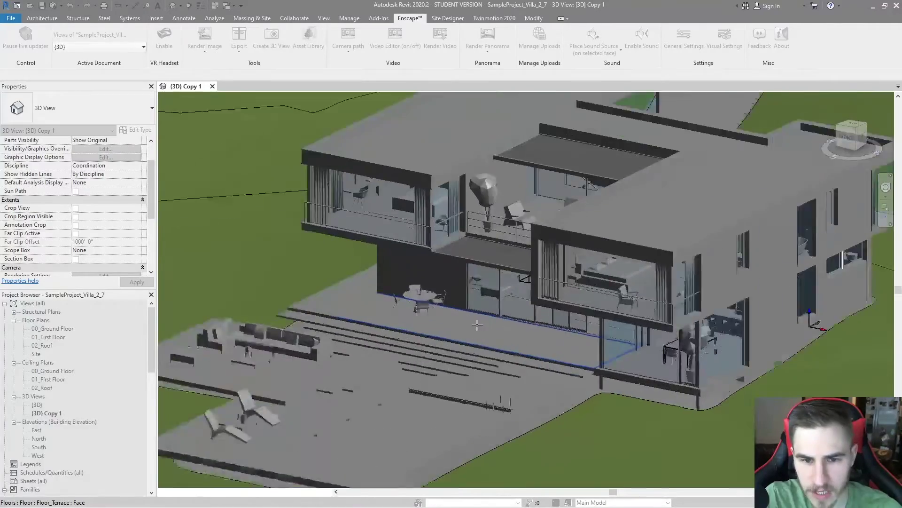
left_click(476, 337)
left_click(502, 308)
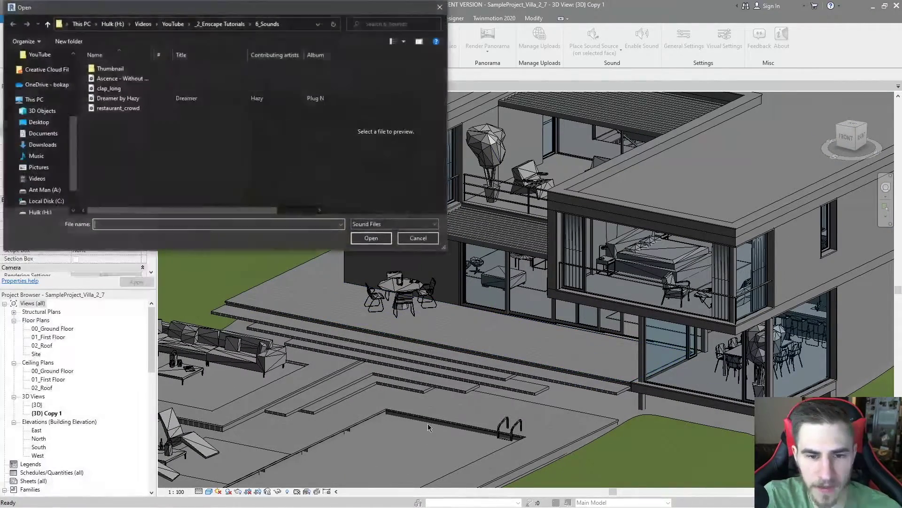
double_click(112, 99)
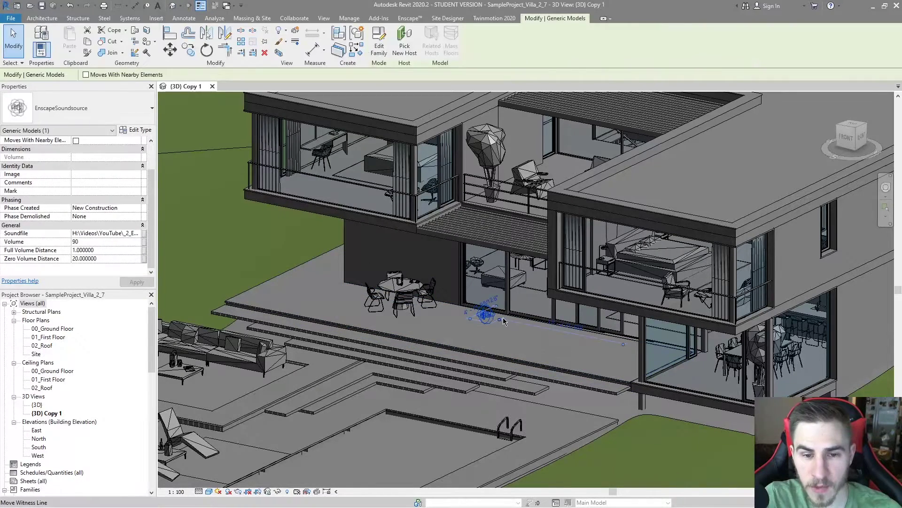
- Set the Zero Volume Distance of the terrace sound source to 200 and deselect it
left_click(112, 241)
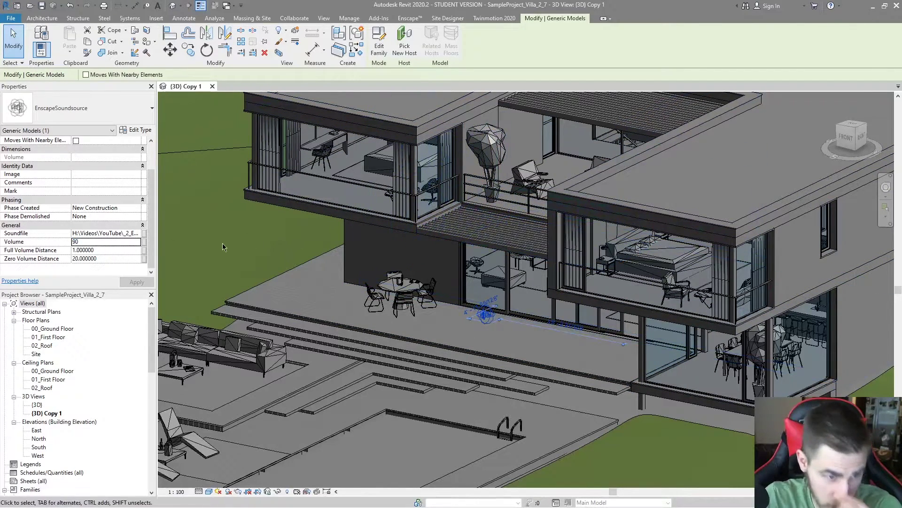
left_click(101, 260)
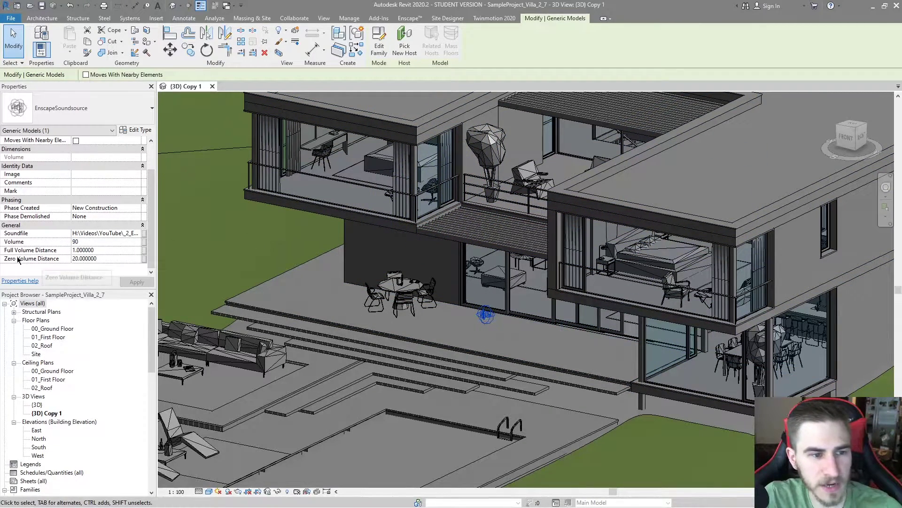
left_click_drag(130, 259, 73, 258)
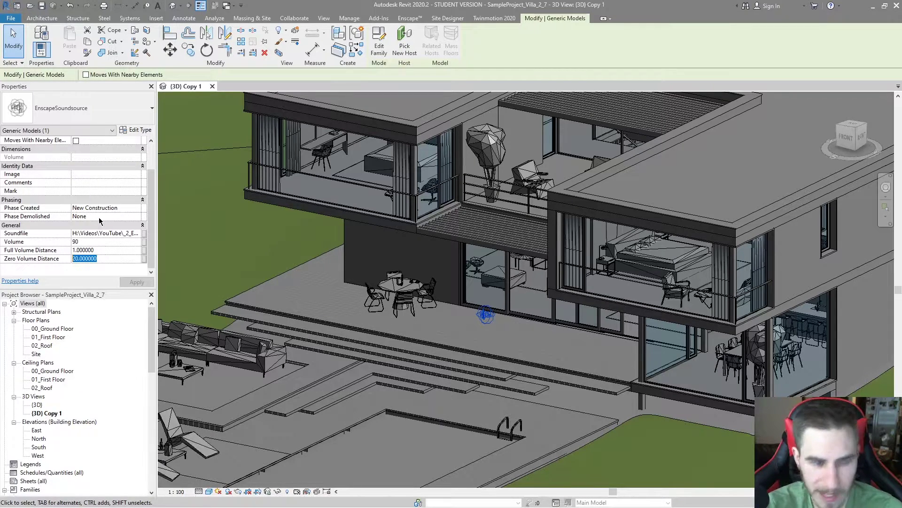
type("200")
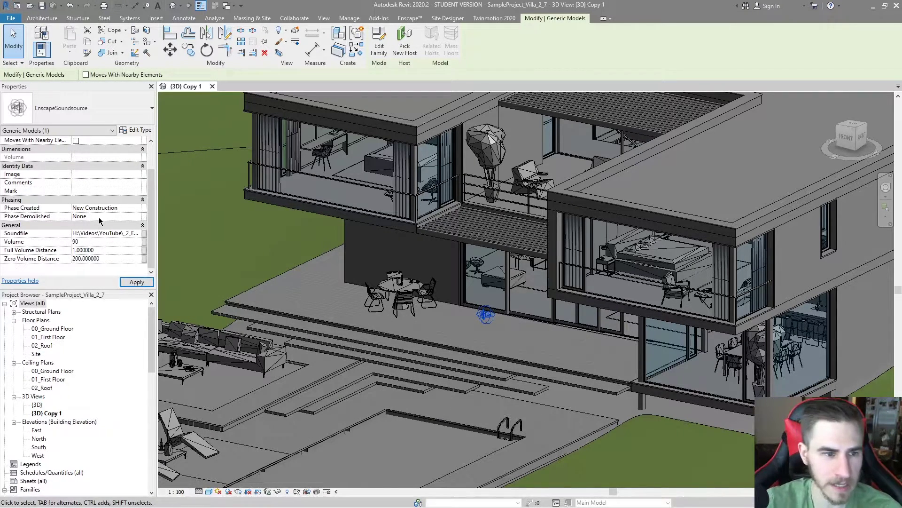
middle_click_drag(366, 264, 444, 311, "shift")
scroll(444, 311, "down", 3)
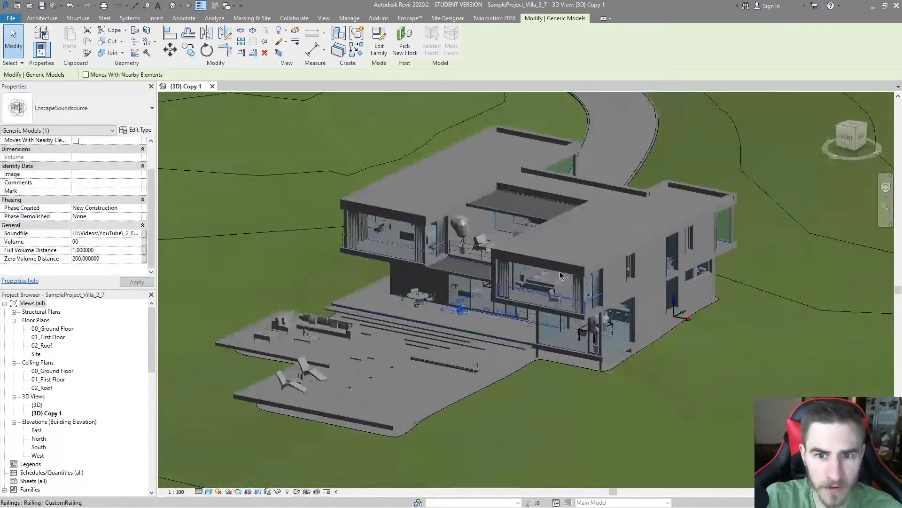
scroll(348, 273, "up", 3)
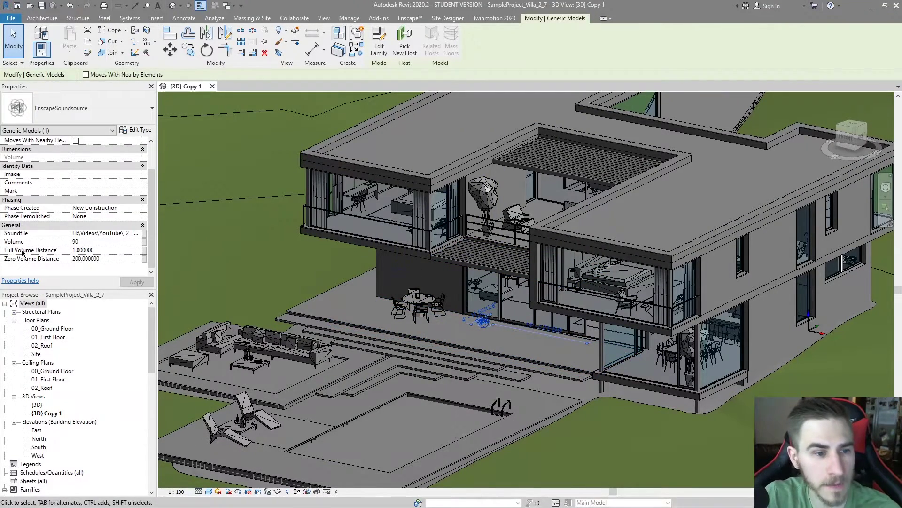
key("Escape")
scroll(611, 113, "up", 2)
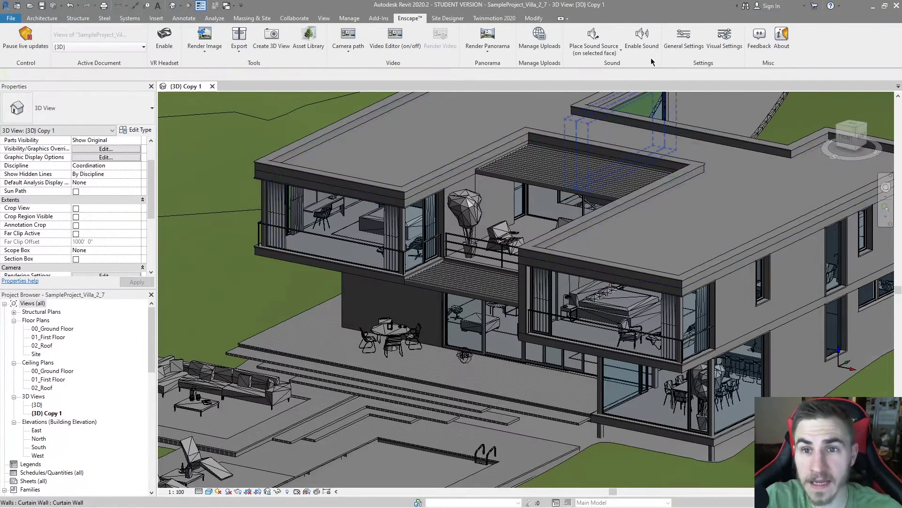
- Enable the Enscape sound, switch to the Enscape window and back away from the speaker marker toward the pool
left_click(642, 37)
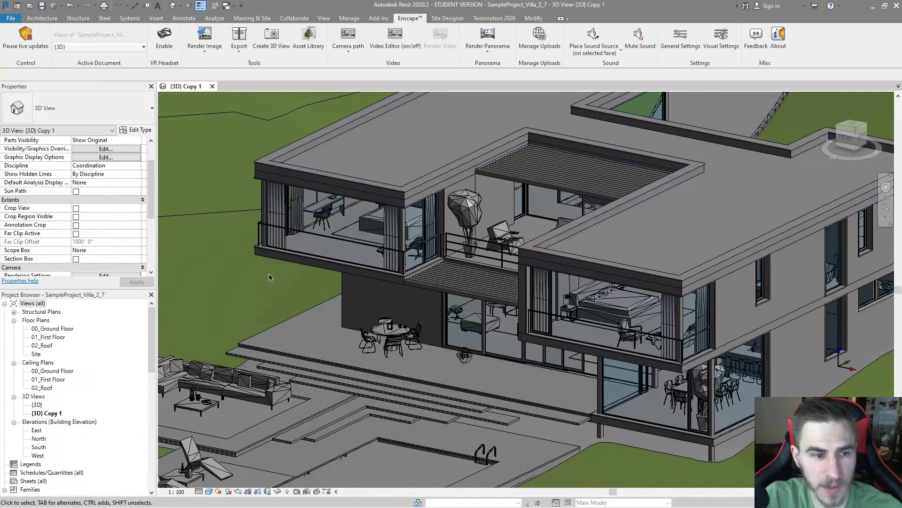
key("alt+Tab")
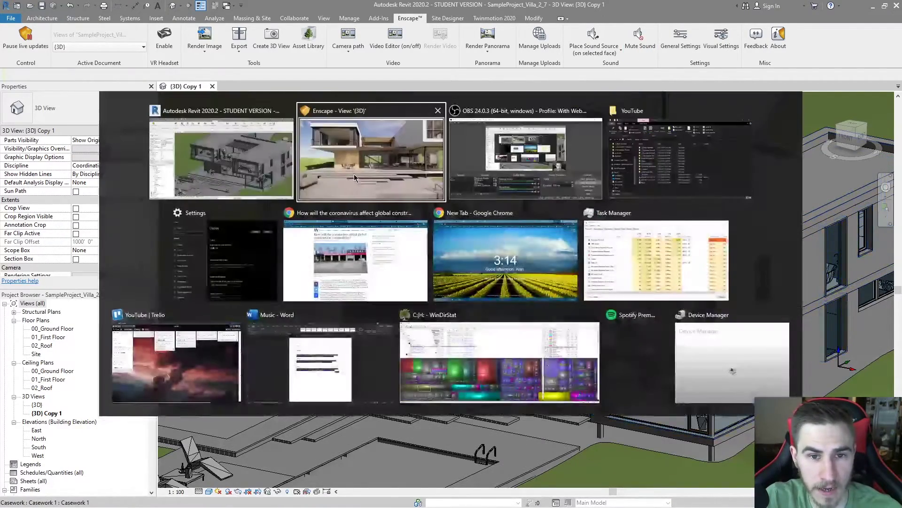
key("s")
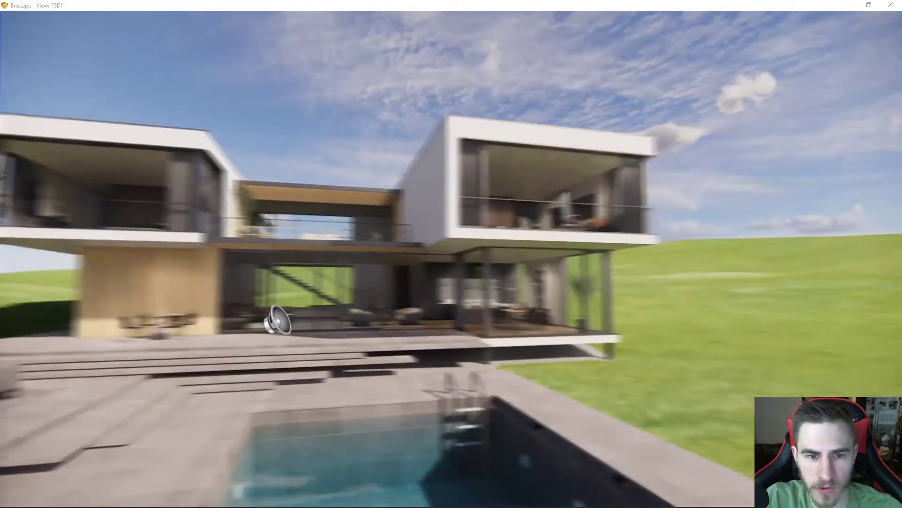
- Walk from the pool past the terrace and dining area into the living room to test the sound indoors
key("w")
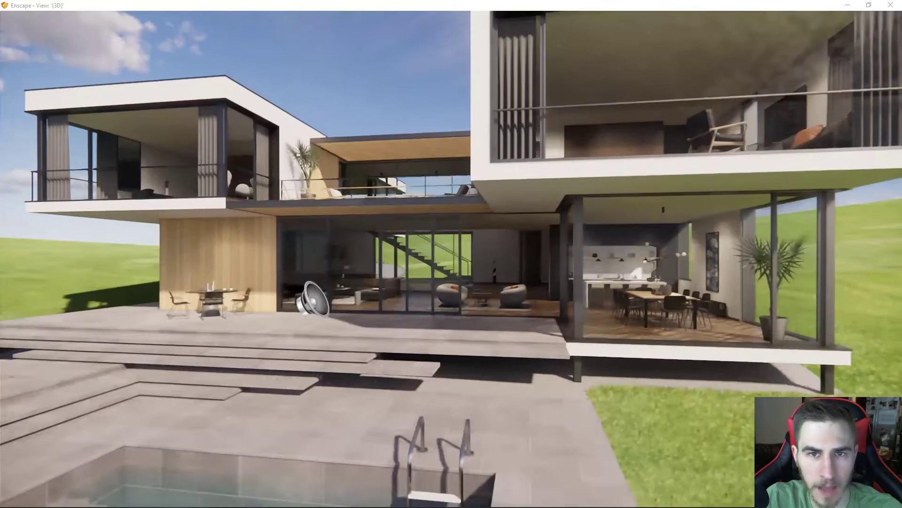
key("w")
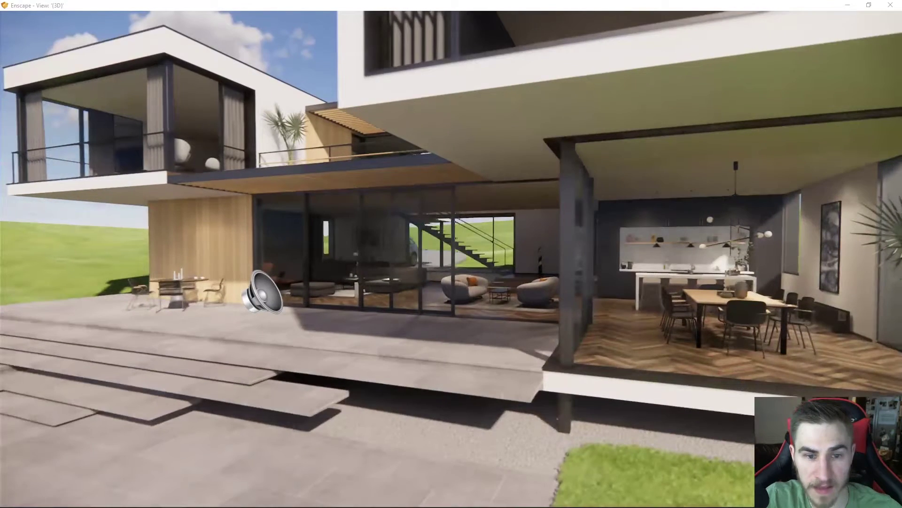
key("w")
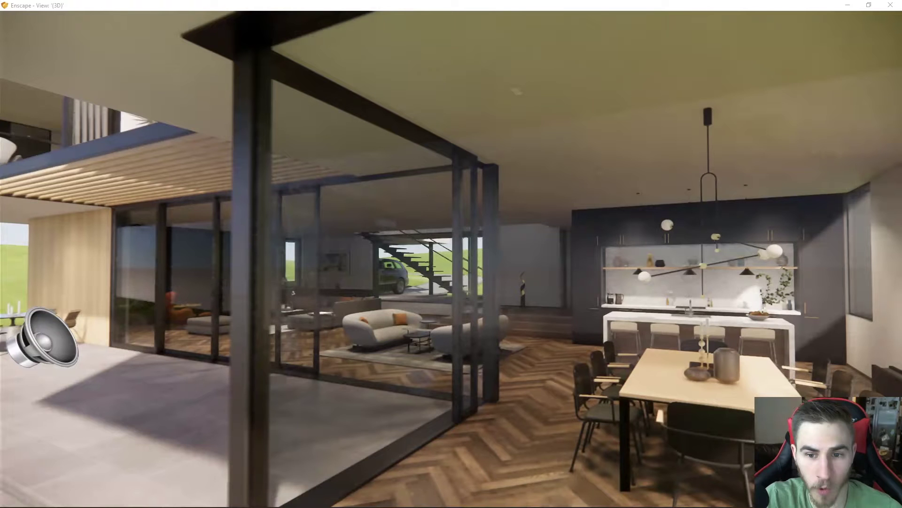
key("w")
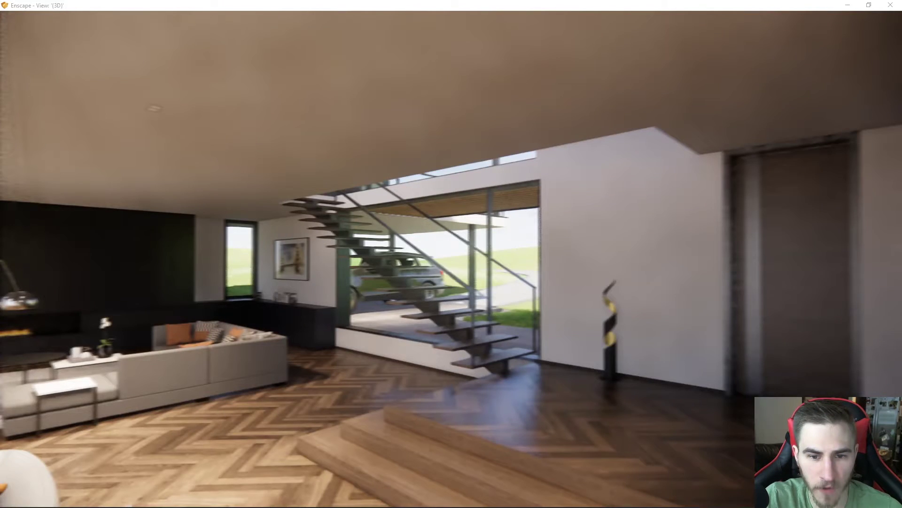
key("w")
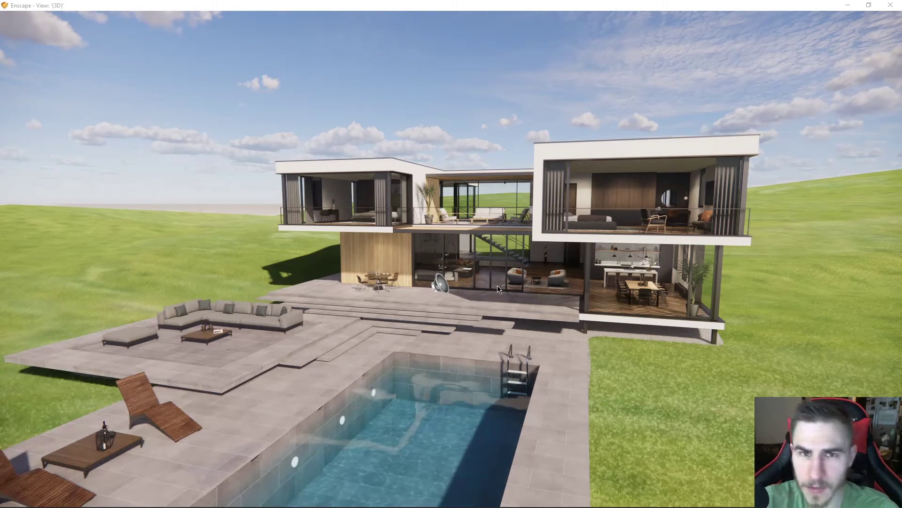
- Move from beyond the pool toward the terrace speaker marker and back away to compare the sound at different distances
key("w")
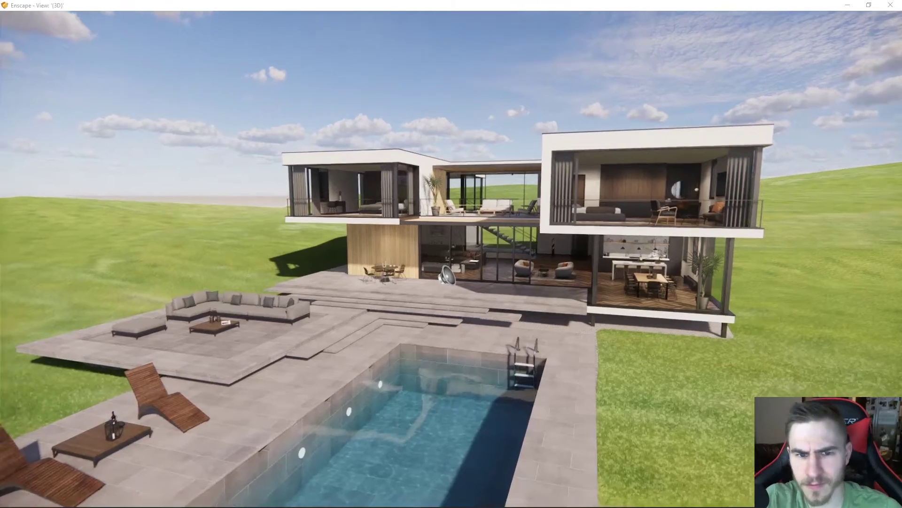
key("w")
key("s")
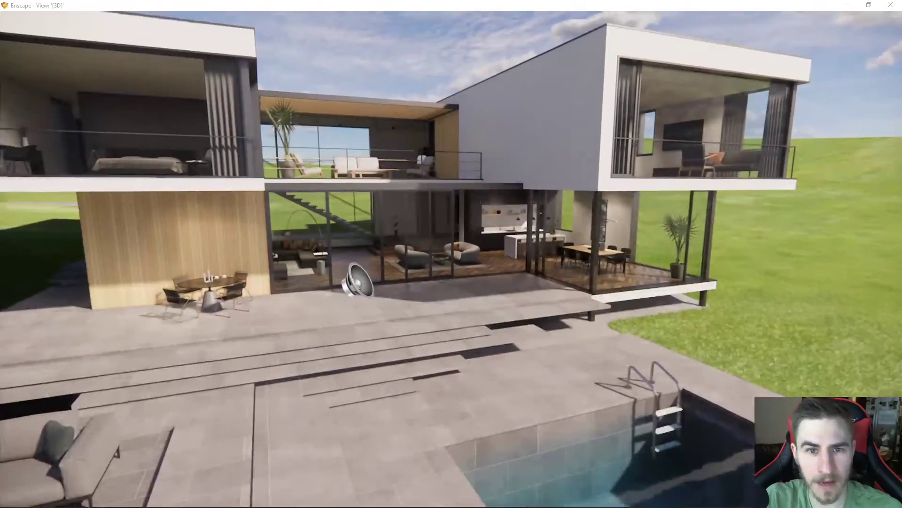
key("s")
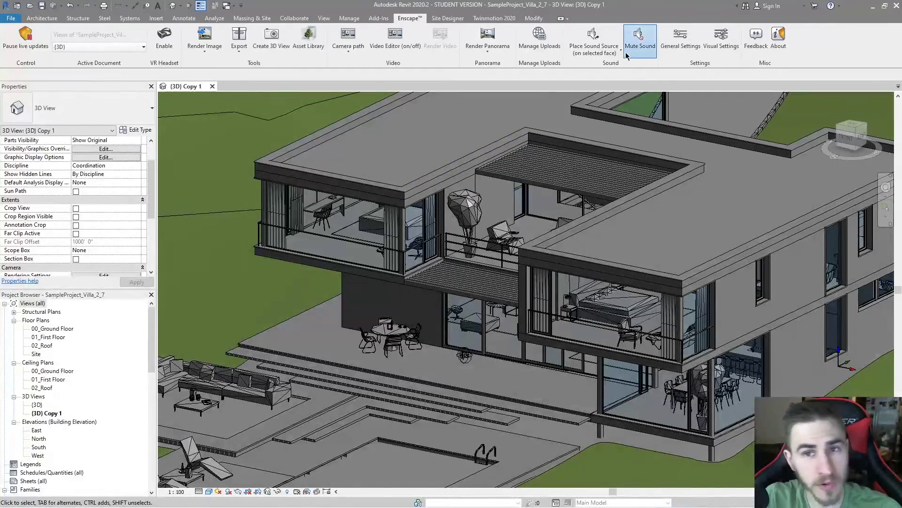
- Mute the Enscape sound from Revit after the walkthrough test
left_click(629, 50)
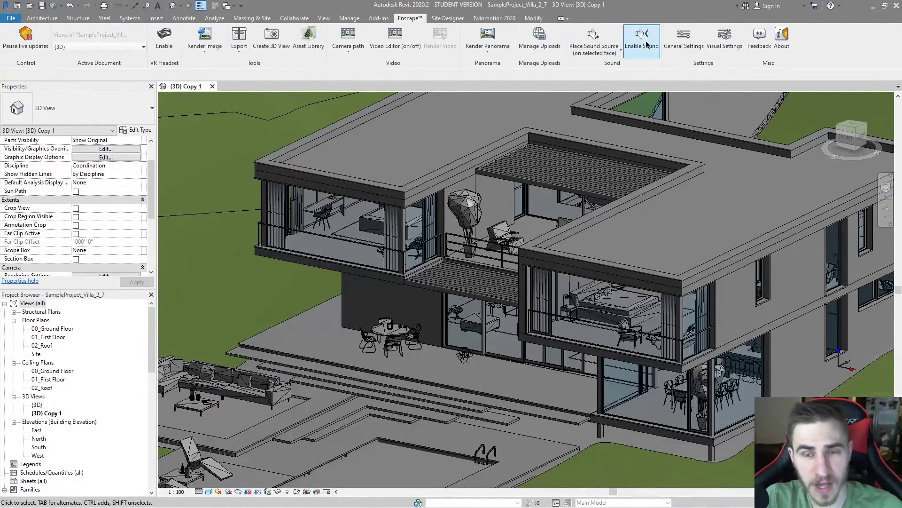
left_click(612, 56)
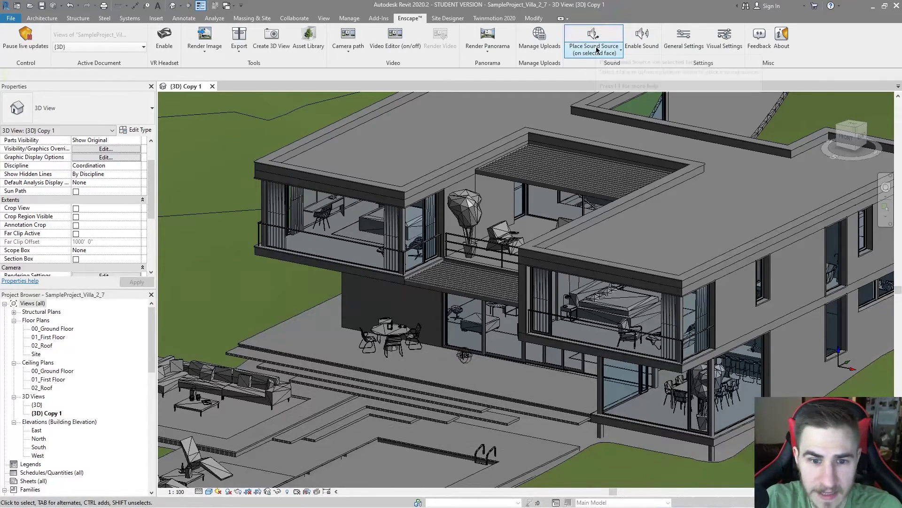